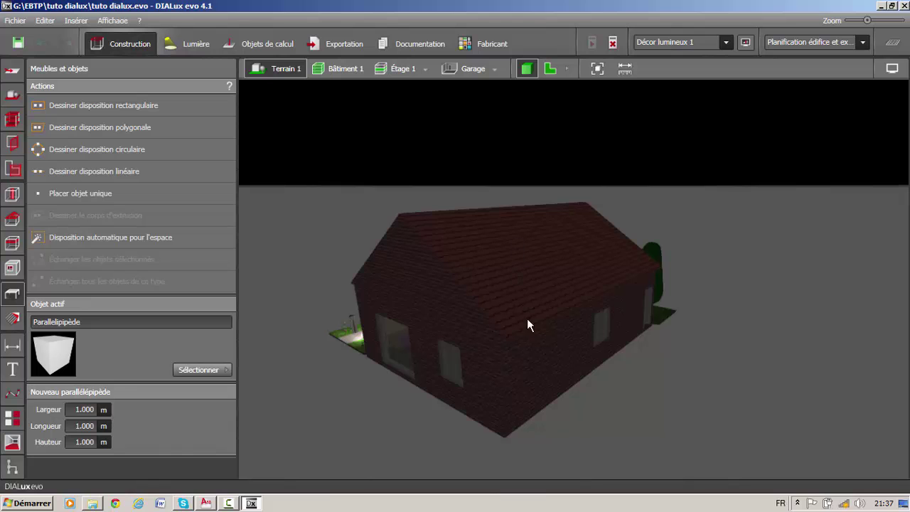
# Step: Switch from the 3D view of the house to the floor plan of Étage 1
pyautogui.moveTo(527, 318); pyautogui.dragTo(450, 346, button='middle')
pyautogui.moveTo(590, 315)
pyautogui.mouseDown(button='middle')
pyautogui.moveTo(526, 323)
pyautogui.moveTo(594, 288)
pyautogui.moveTo(585, 298)
pyautogui.mouseUp(button='middle')
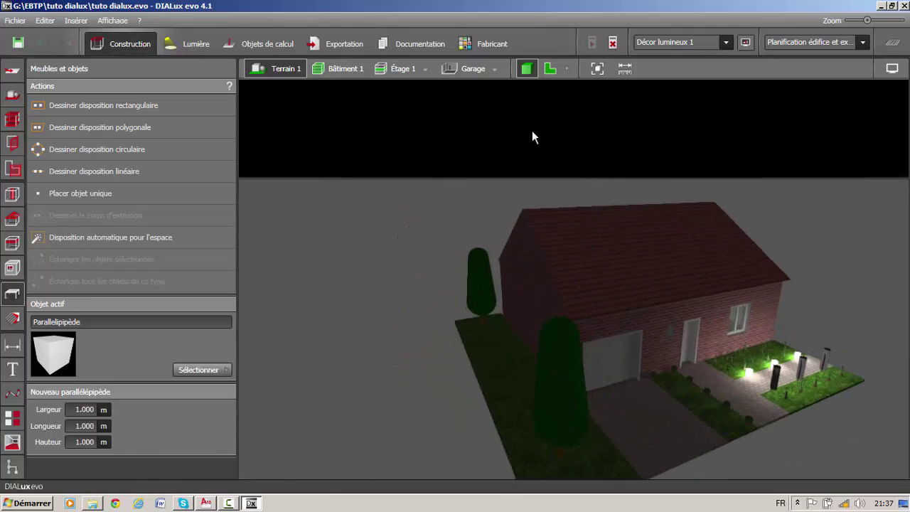
pyautogui.click(551, 69)
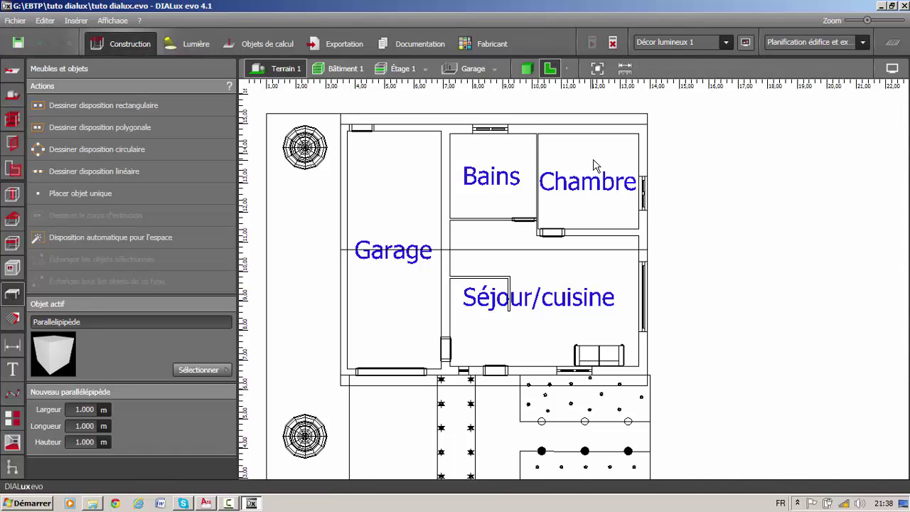
pyautogui.moveTo(579, 178); pyautogui.dragTo(581, 192, button='middle')
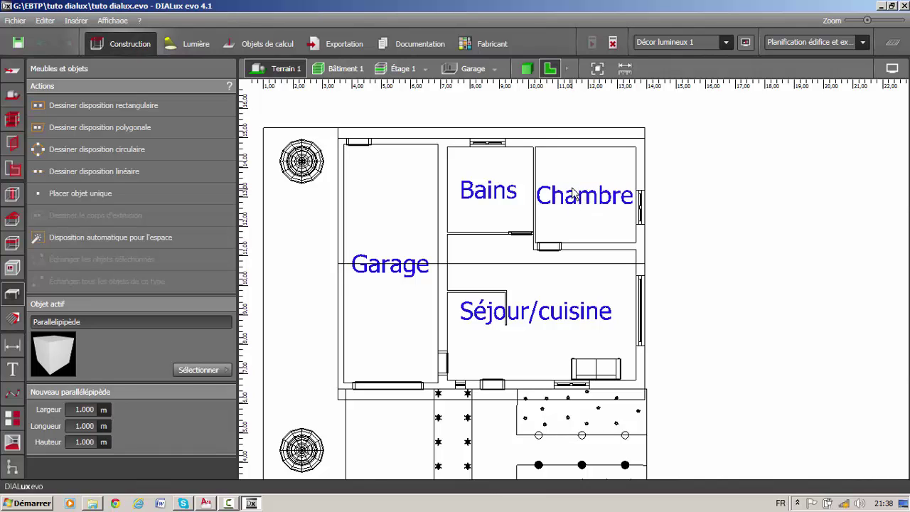
pyautogui.moveTo(573, 196); pyautogui.dragTo(575, 194, button='middle')
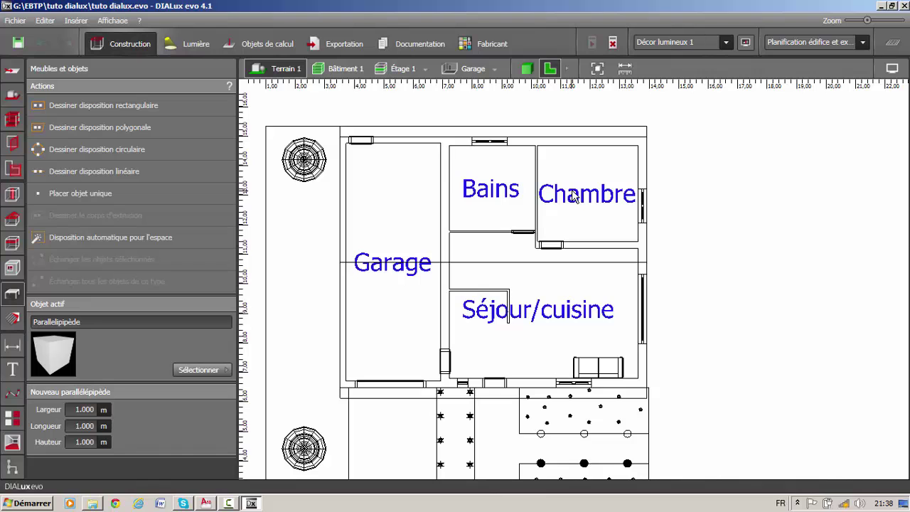
pyautogui.scroll(3, 572, 196)
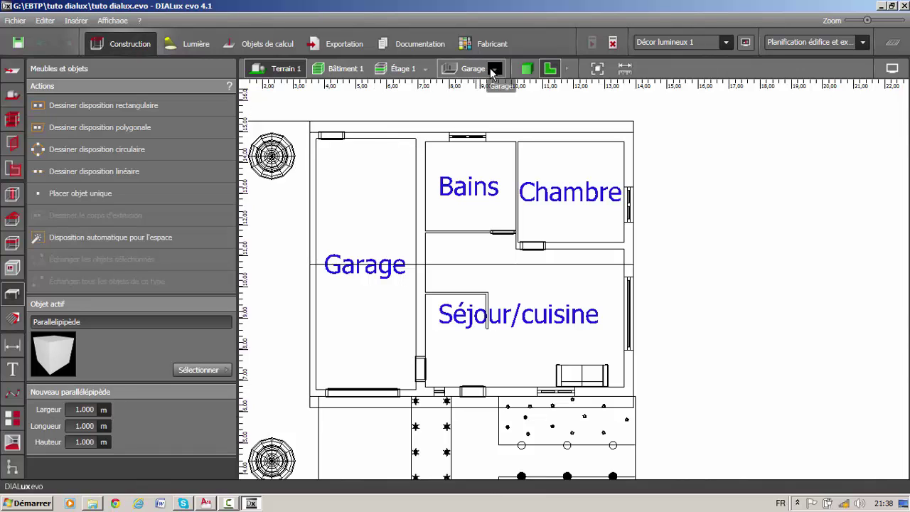
pyautogui.click(398, 74)
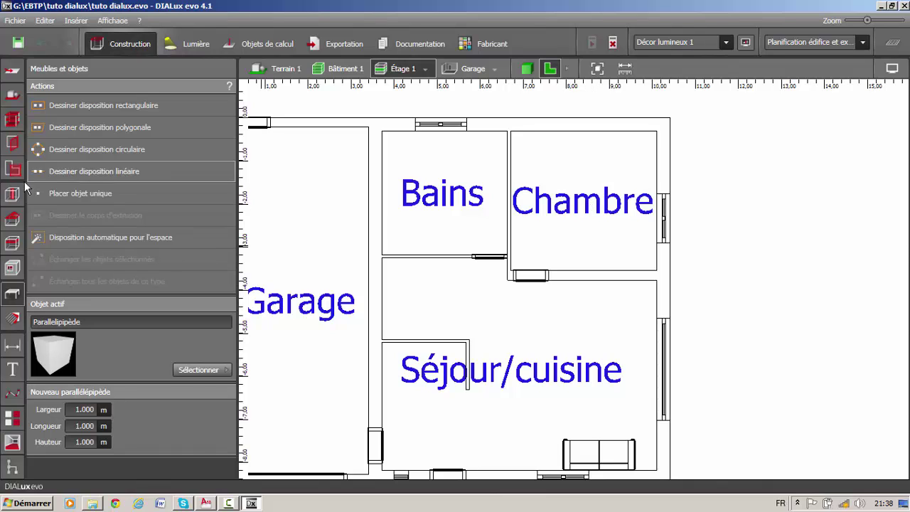
# Step: Open the Thorn luminaire catalogue to choose a new active luminaire
pyautogui.click(188, 45)
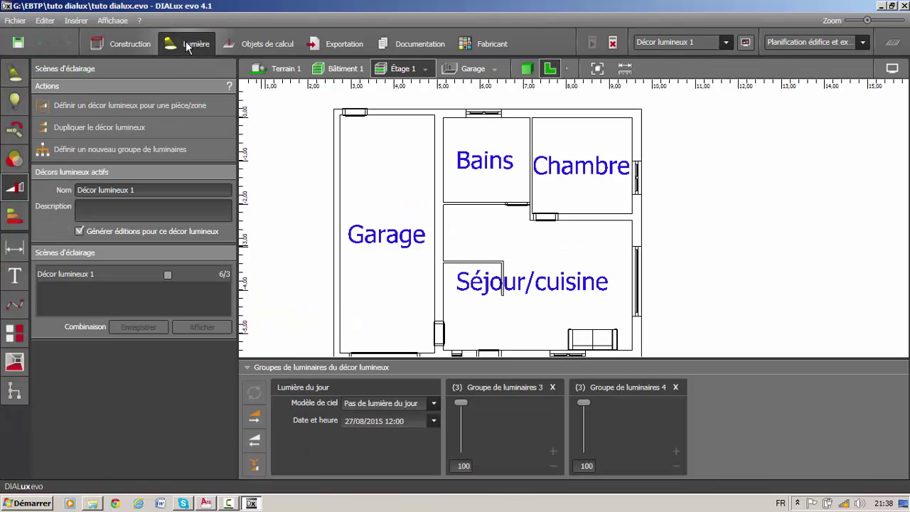
pyautogui.click(15, 74)
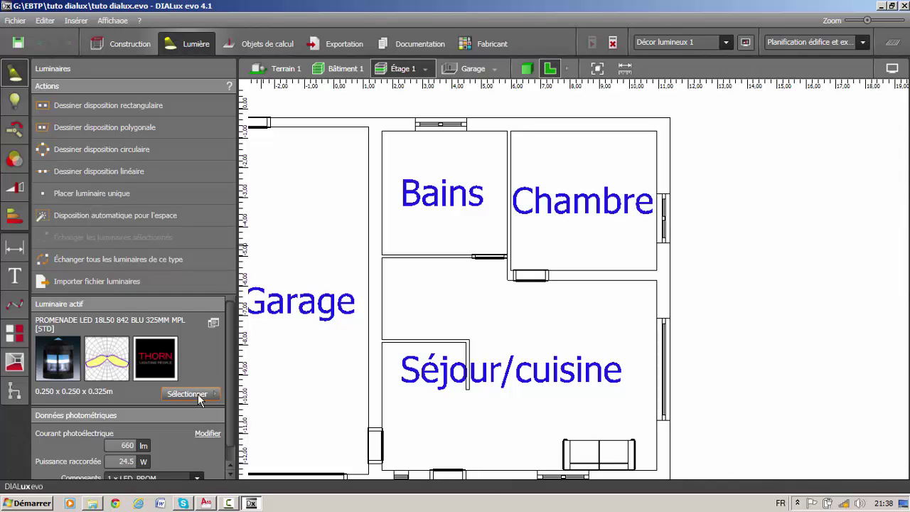
pyautogui.click(188, 394)
pyautogui.click(200, 395)
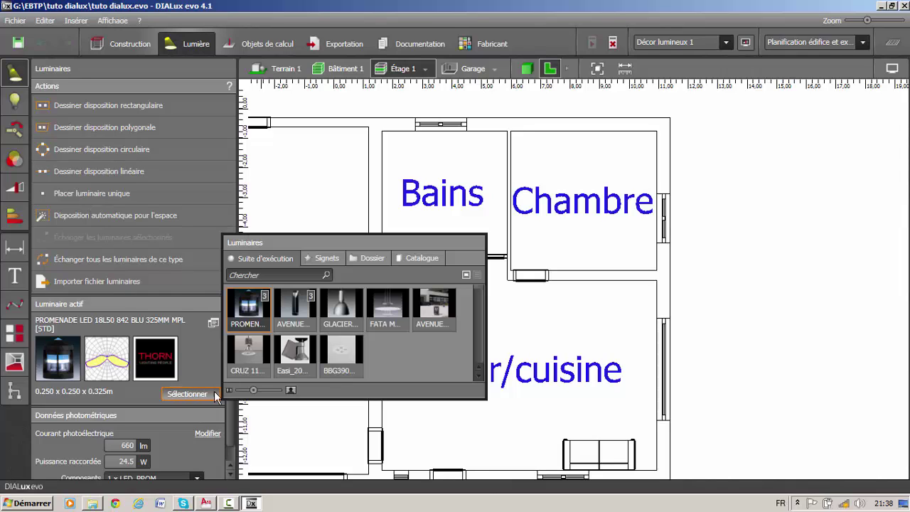
pyautogui.click(423, 260)
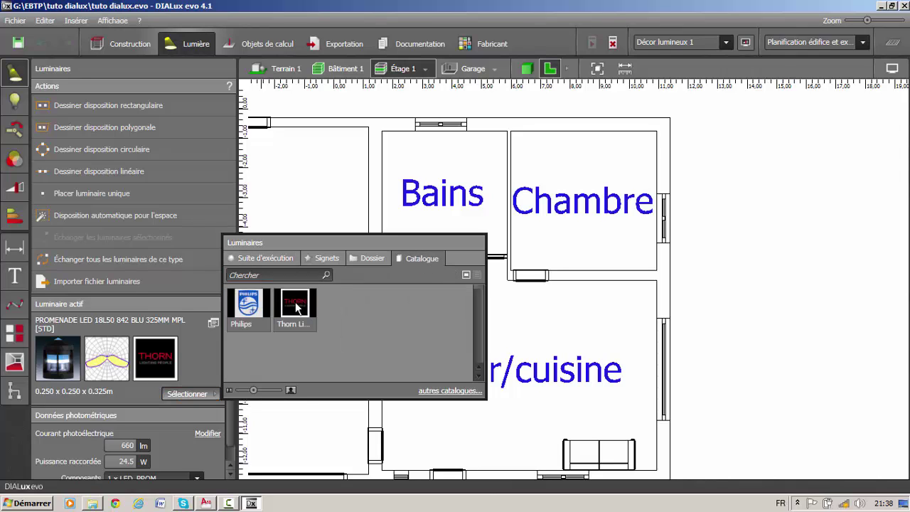
pyautogui.click(296, 307)
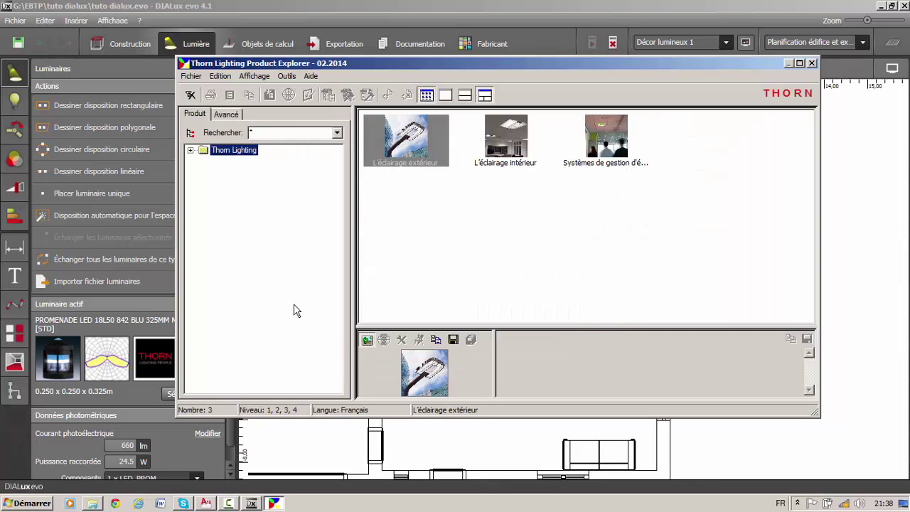
pyautogui.click(509, 141)
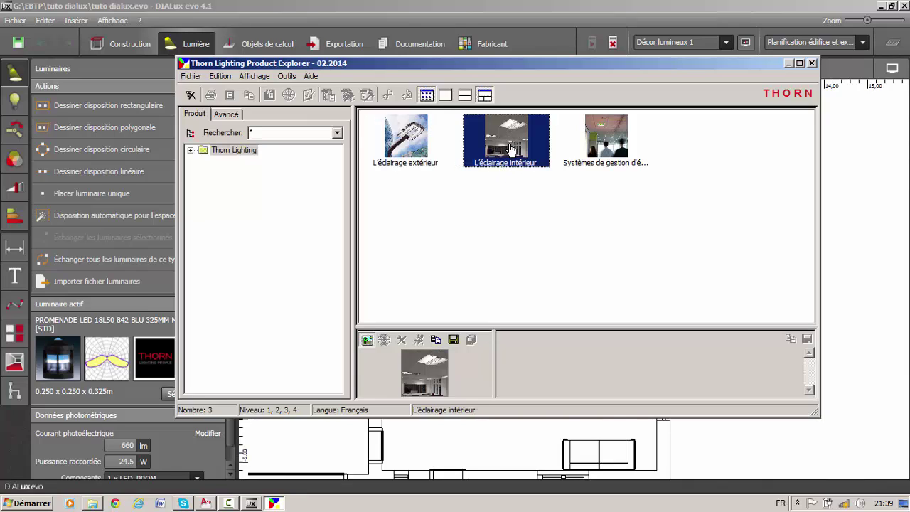
pyautogui.doubleClick(507, 146)
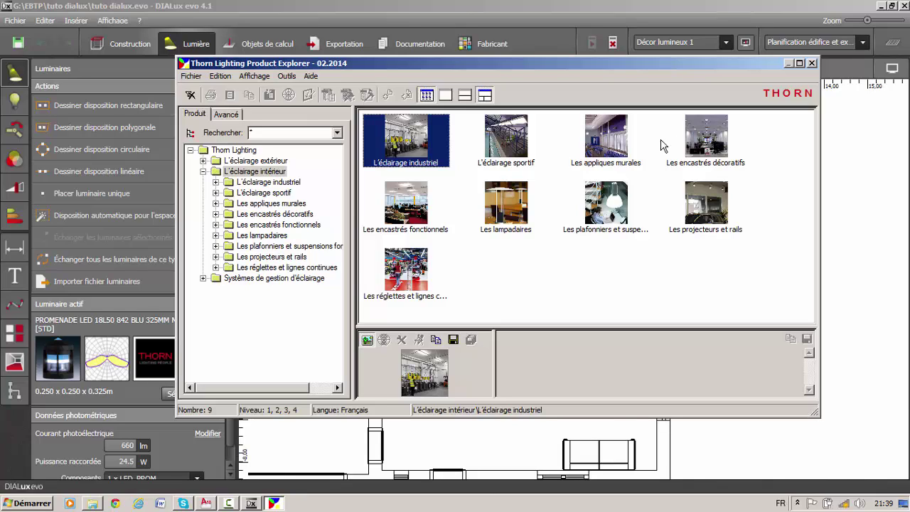
pyautogui.doubleClick(407, 203)
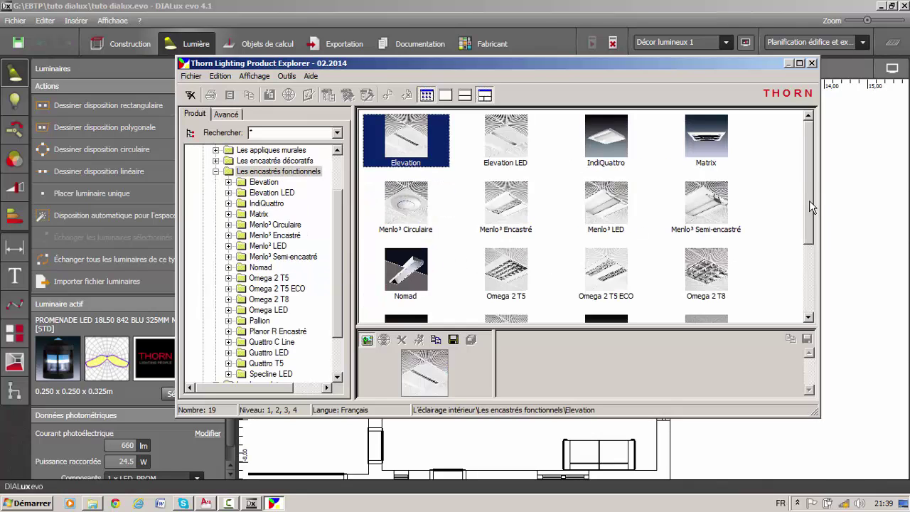
pyautogui.moveTo(812, 206); pyautogui.dragTo(811, 242)
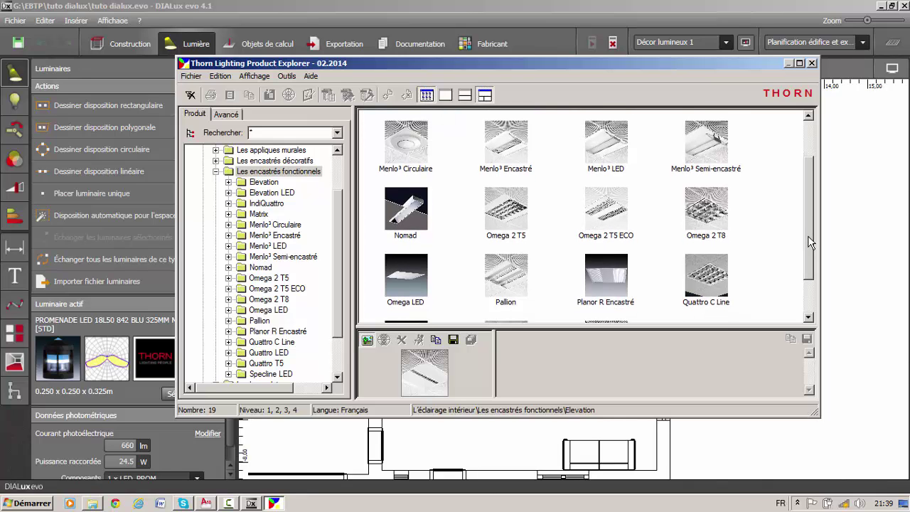
pyautogui.click(190, 95)
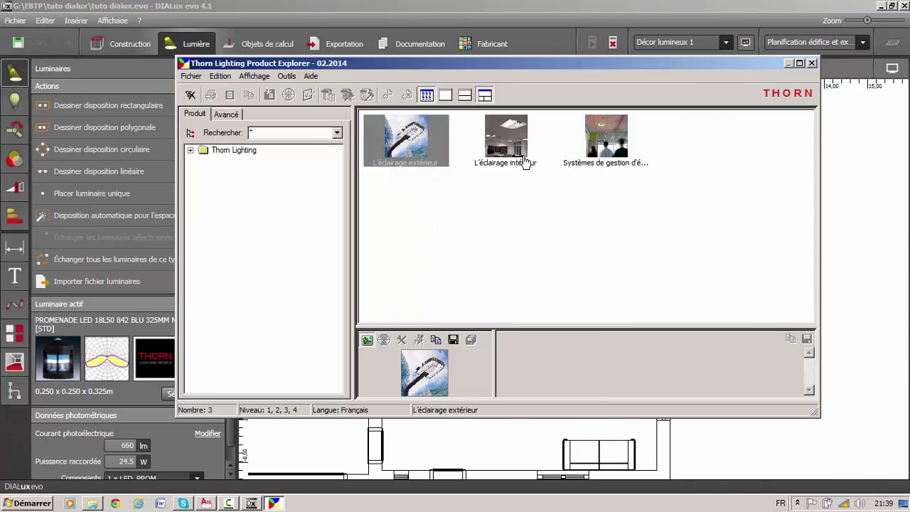
# Step: List the Base LED Junior products in the Les encastrés décoratifs range under L'éclairage intérieur
pyautogui.click(508, 145)
pyautogui.doubleClick(508, 144)
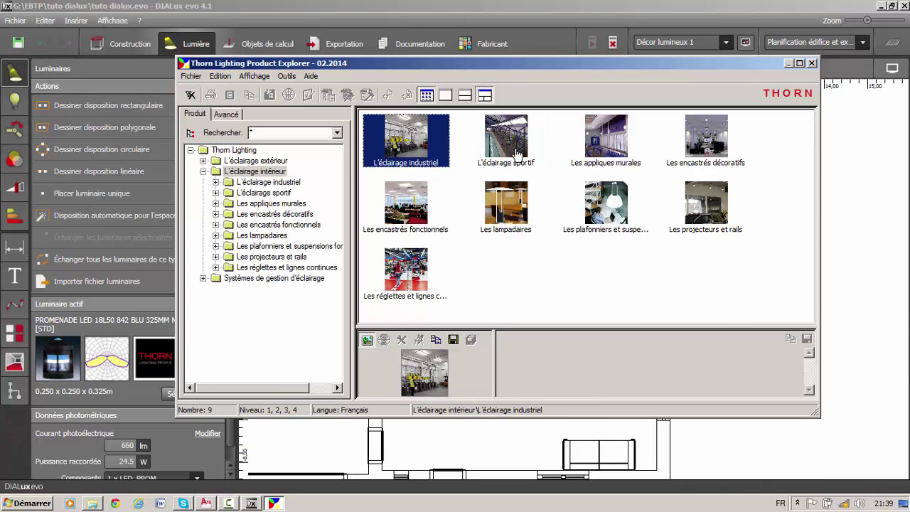
pyautogui.doubleClick(715, 153)
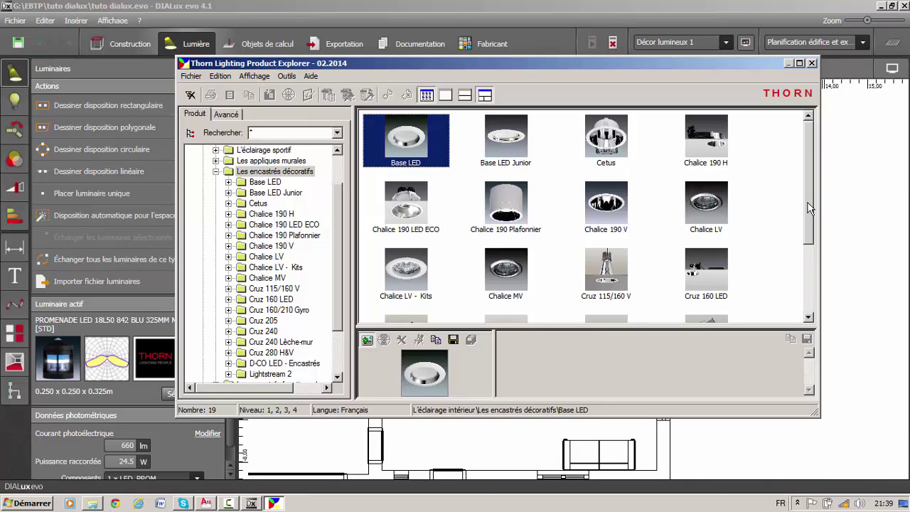
pyautogui.scroll(-1, 809, 208)
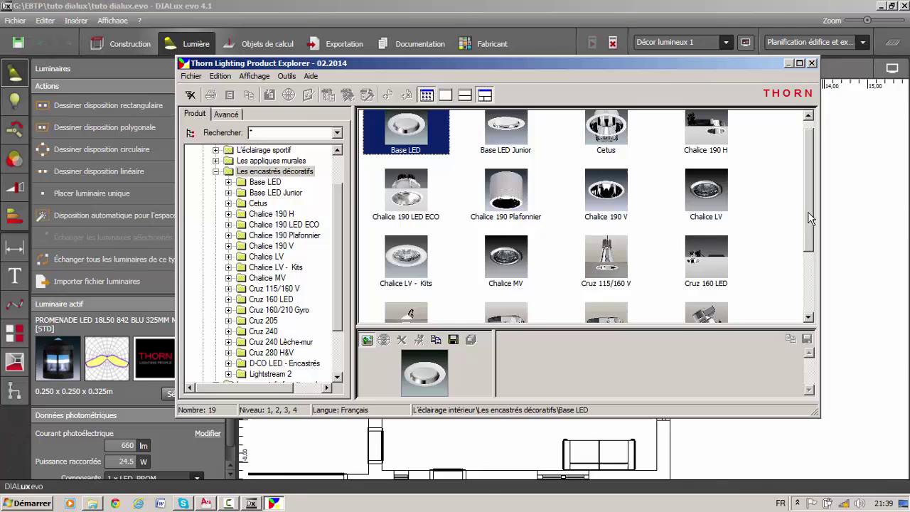
pyautogui.doubleClick(519, 137)
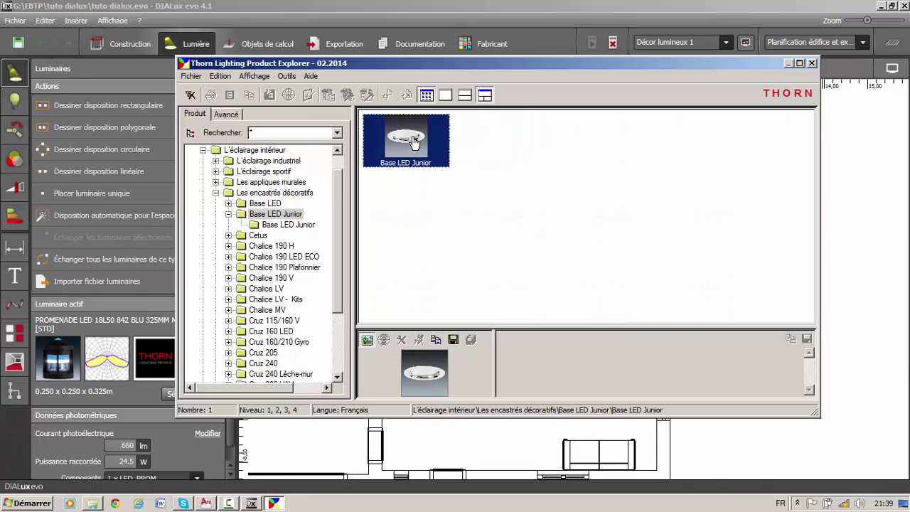
pyautogui.doubleClick(415, 141)
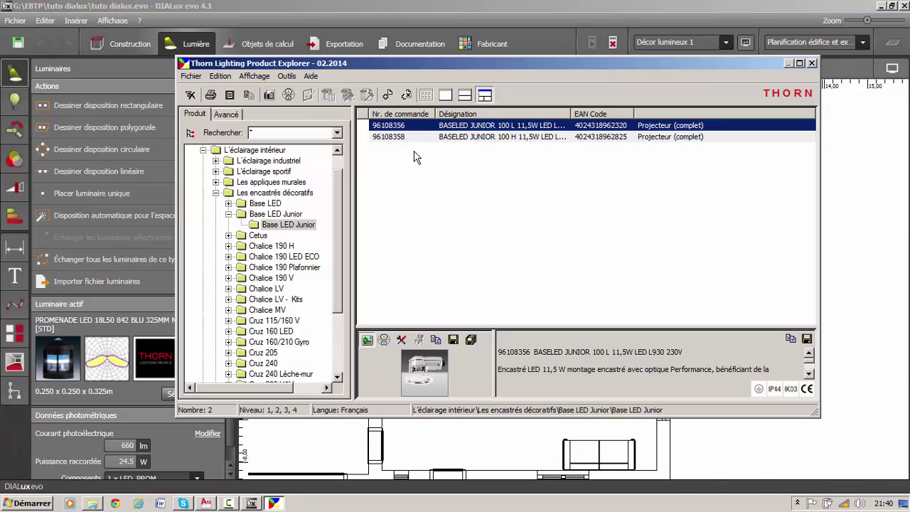
# Step: Use the BASELED JUNIOR 100 L 11,5W LED L930 230V as active luminaire and close the catalogue
pyautogui.click(390, 127)
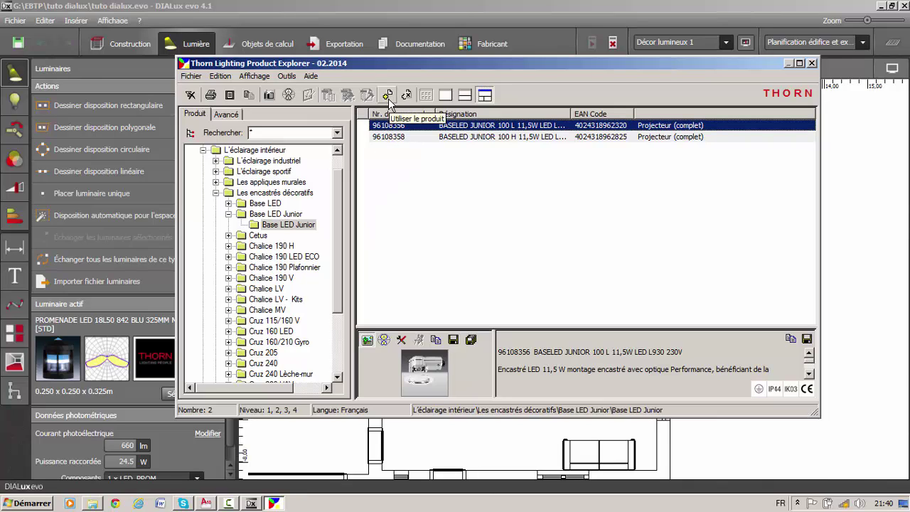
pyautogui.click(389, 100)
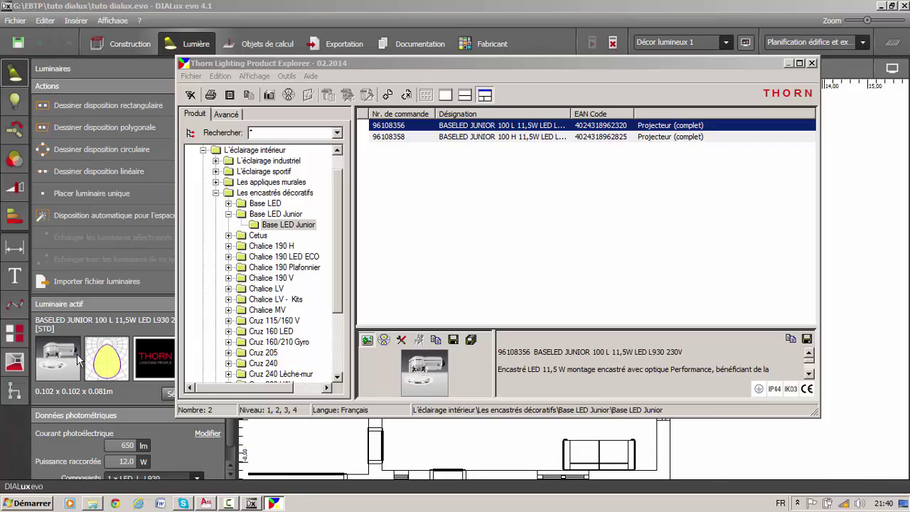
pyautogui.click(812, 63)
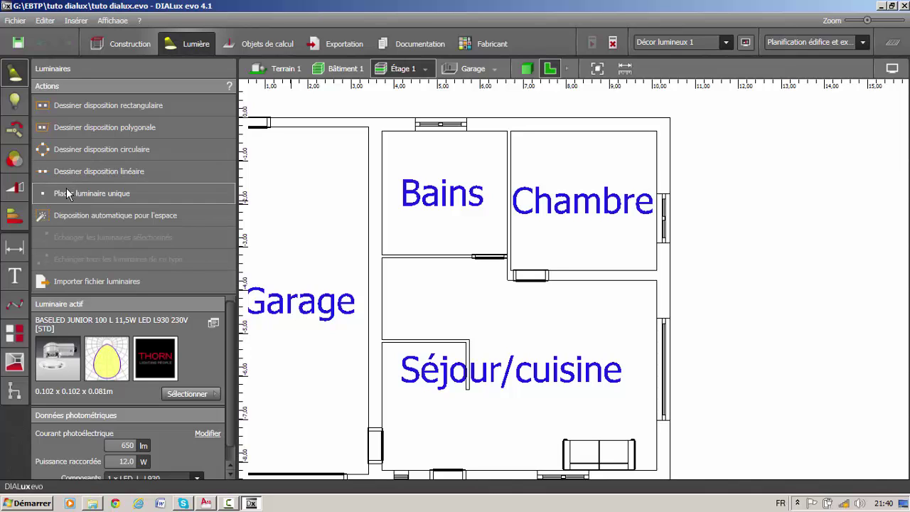
# Step: Place a circular arrangement of luminaires in the middle of the Chambre with a radius of about 0.85 m, accepting invalidated results
pyautogui.click(62, 155)
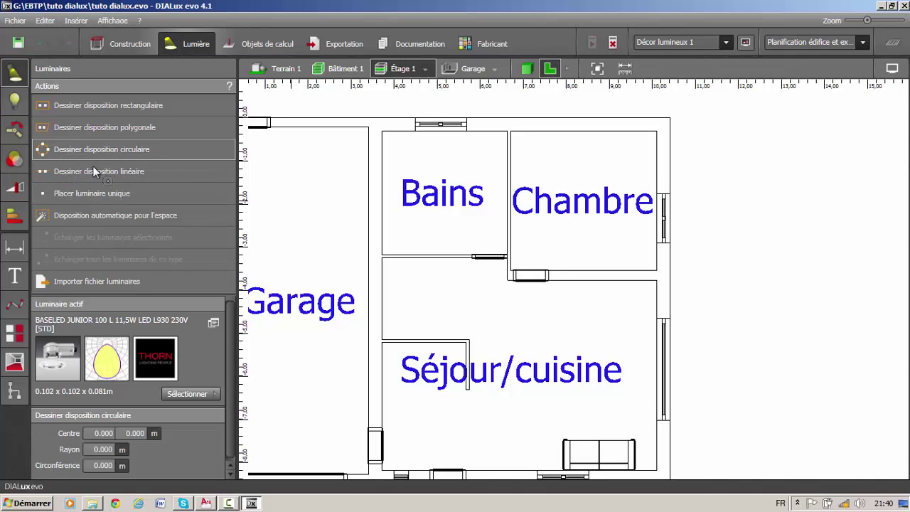
pyautogui.click(580, 200)
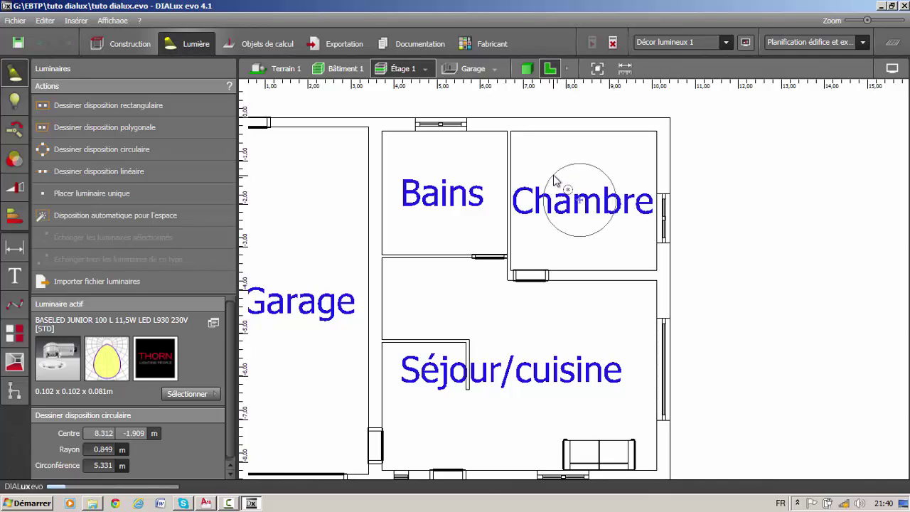
pyautogui.click(554, 183)
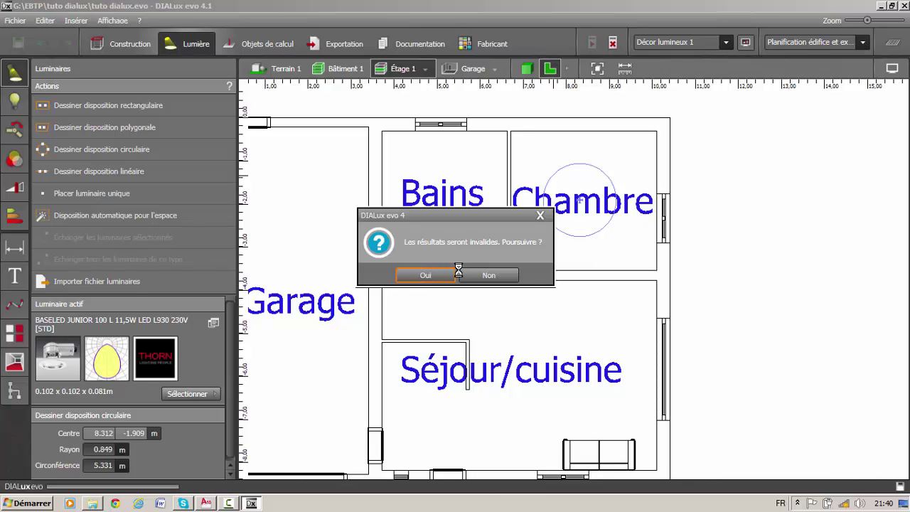
pyautogui.click(426, 275)
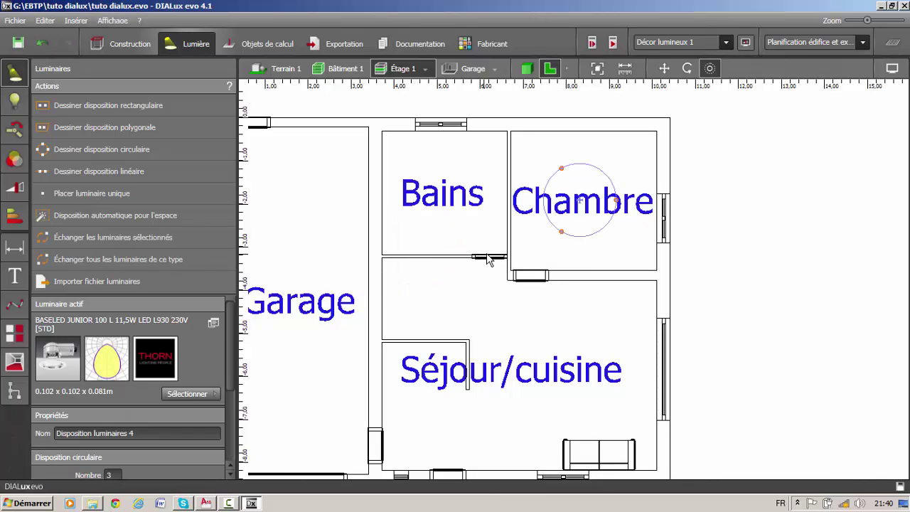
pyautogui.moveTo(614, 171); pyautogui.dragTo(538, 178, button='middle')
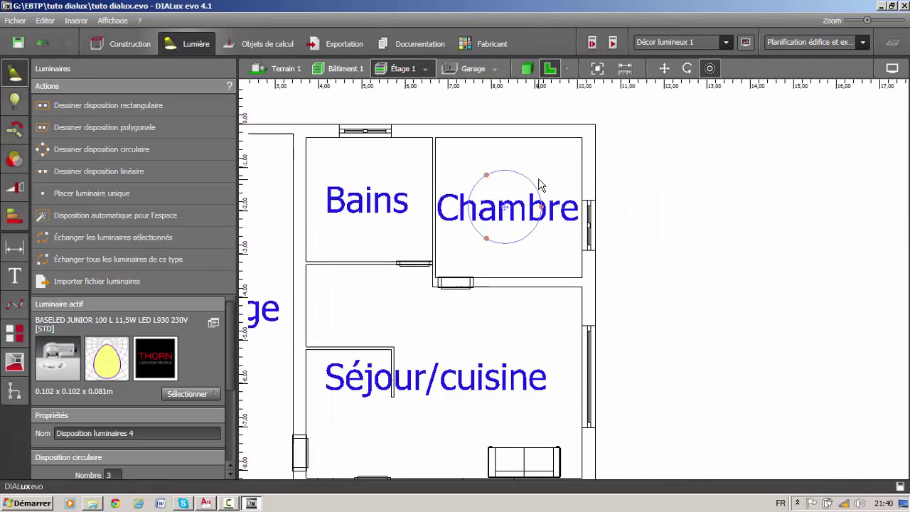
pyautogui.click(548, 168)
# Step: Continue the lighting calculation with the new bedroom luminaires
pyautogui.scroll(1, 546, 177)
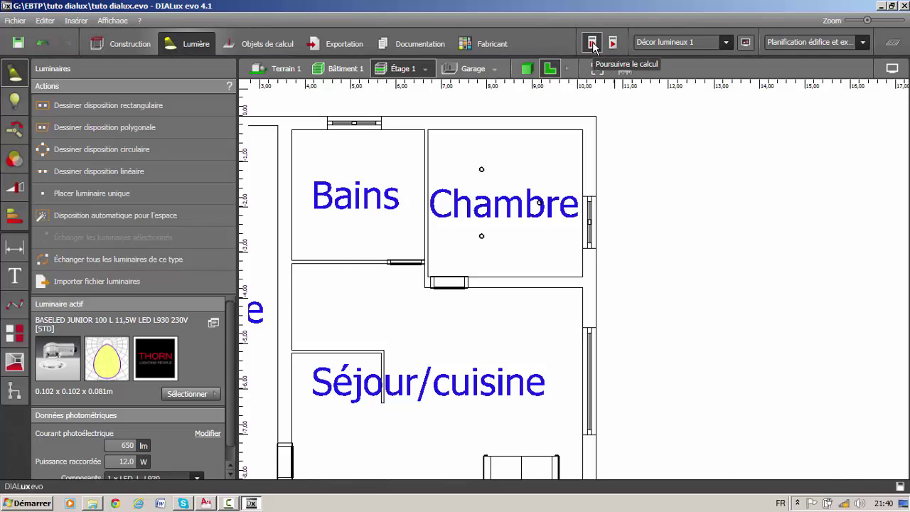
pyautogui.click(592, 44)
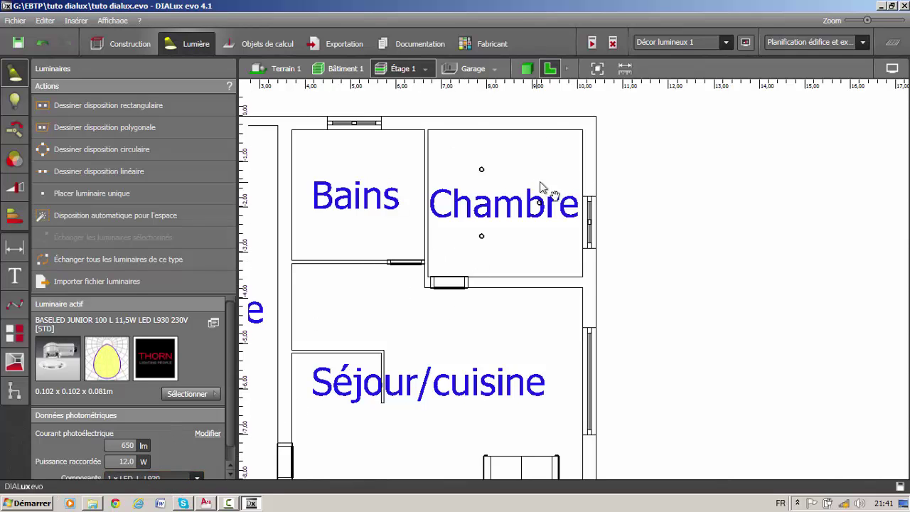
pyautogui.moveTo(542, 193); pyautogui.dragTo(628, 193, button='right')
# Step: Show the Chambre alone in 3D and examine its lighting from inside the room
pyautogui.click(527, 68)
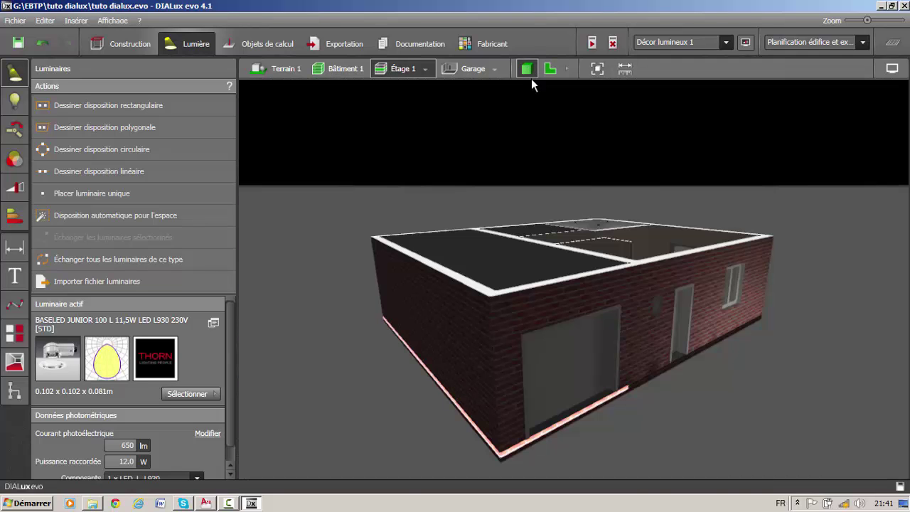
pyautogui.moveTo(653, 315); pyautogui.dragTo(561, 331)
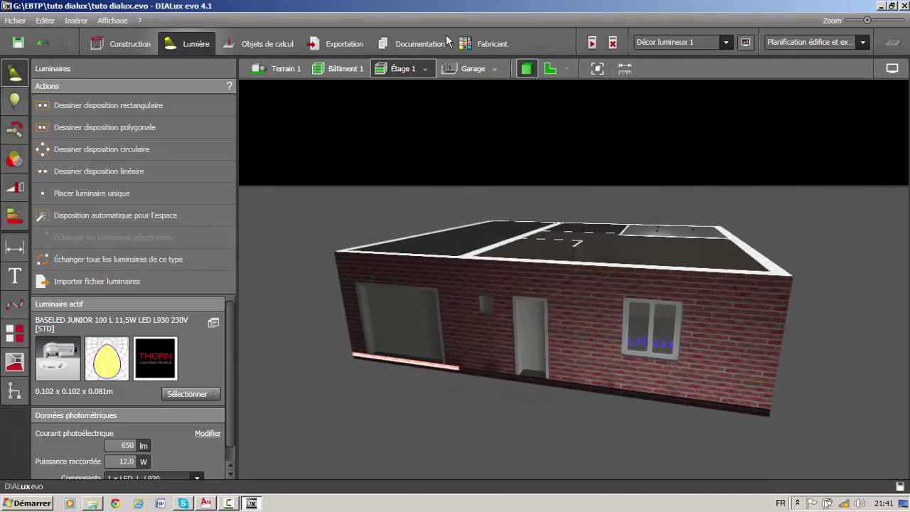
pyautogui.click(496, 69)
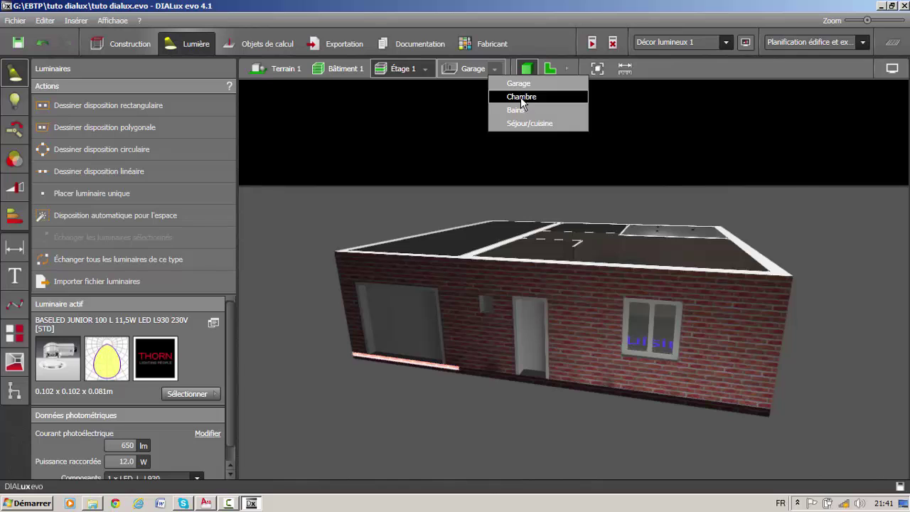
pyautogui.click(520, 97)
pyautogui.moveTo(600, 241); pyautogui.dragTo(551, 193)
pyautogui.scroll(3, 620, 216)
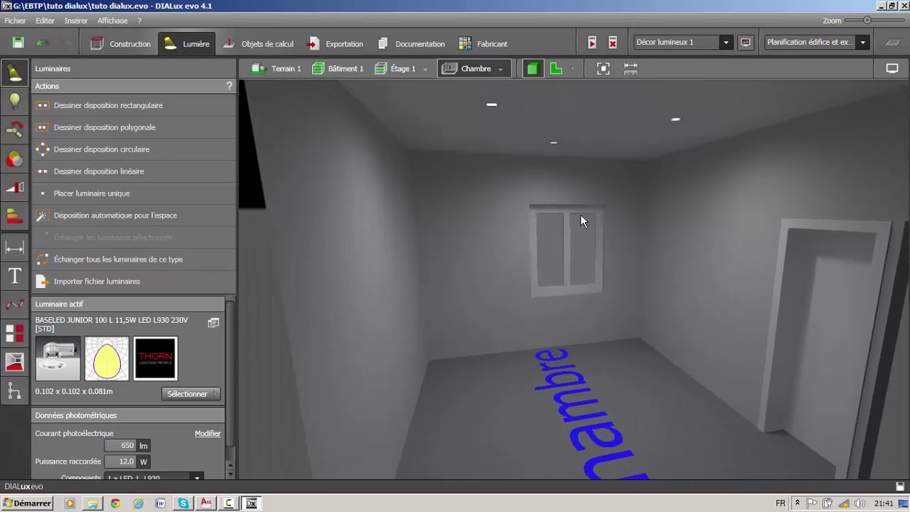
# Step: Inspect the Chambre in 3D, switch it to plan view and show the results overview
pyautogui.moveTo(580, 214); pyautogui.dragTo(516, 274)
pyautogui.moveTo(527, 206); pyautogui.dragTo(548, 211)
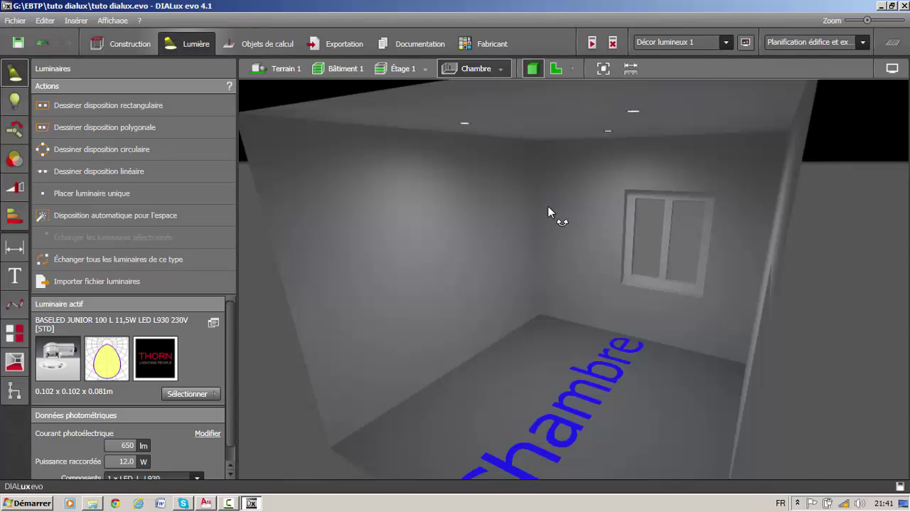
pyautogui.click(556, 68)
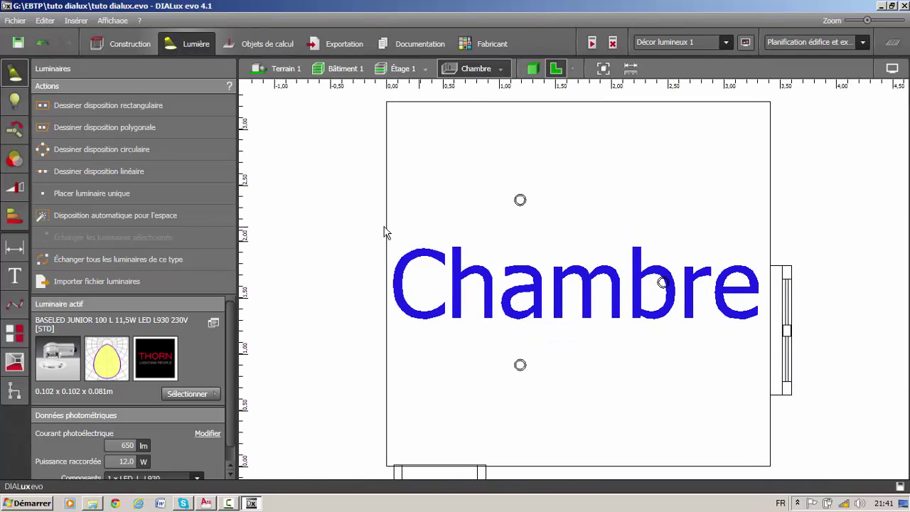
pyautogui.click(892, 43)
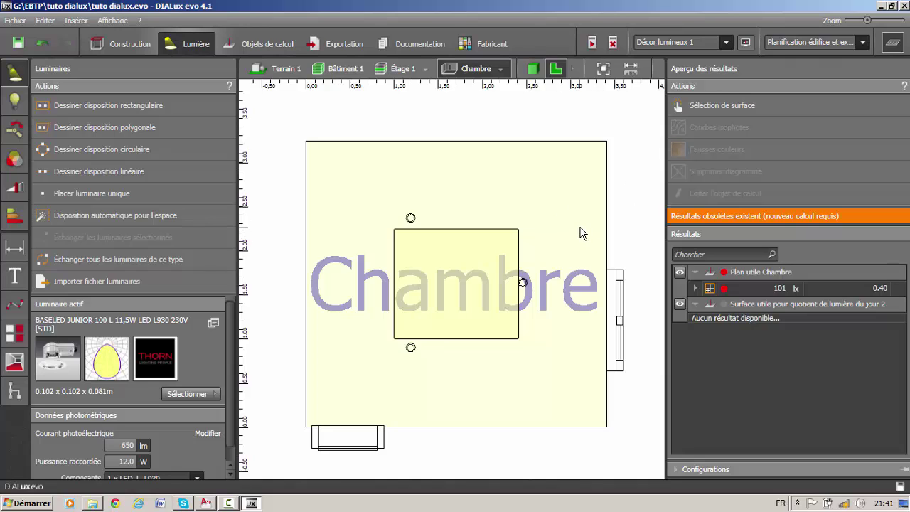
# Step: Select the floor surface of the Chambre and display its isophote curves to read the lux levels
pyautogui.click(704, 106)
pyautogui.click(545, 213)
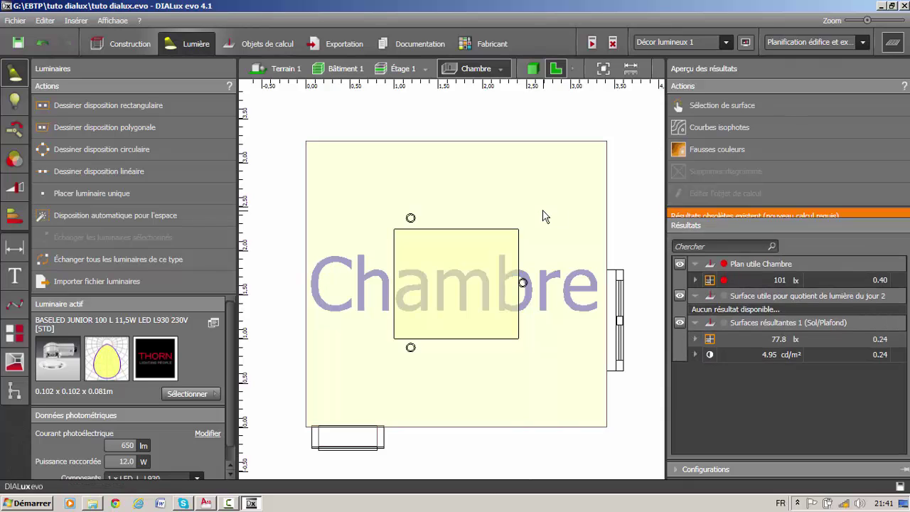
pyautogui.click(677, 129)
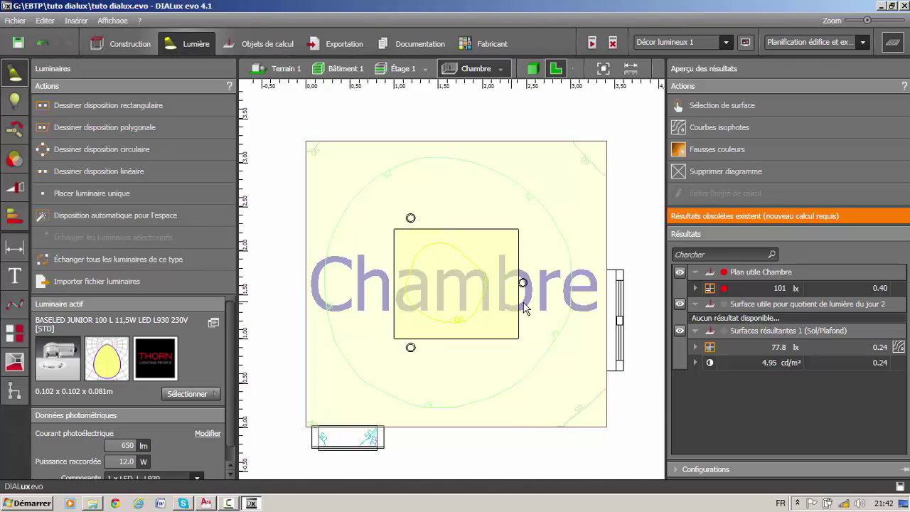
pyautogui.moveTo(467, 320); pyautogui.dragTo(466, 312, button='middle')
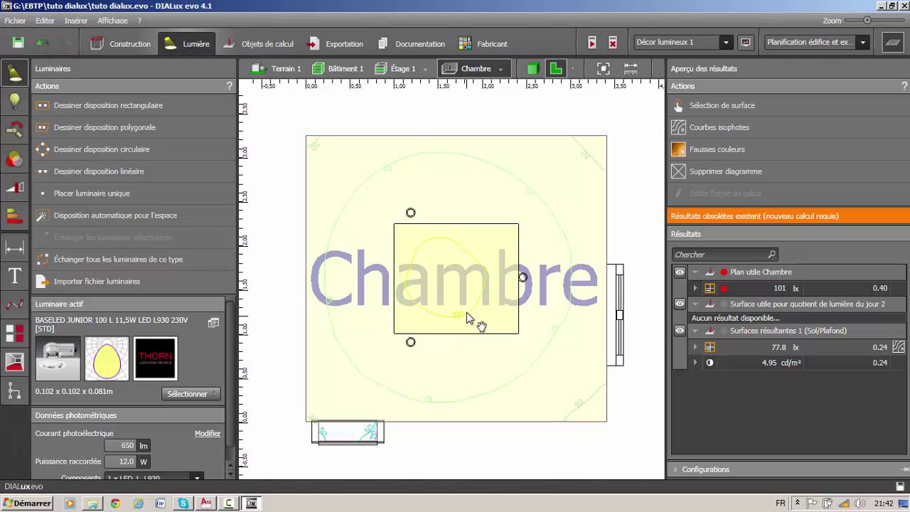
pyautogui.scroll(5, 459, 299)
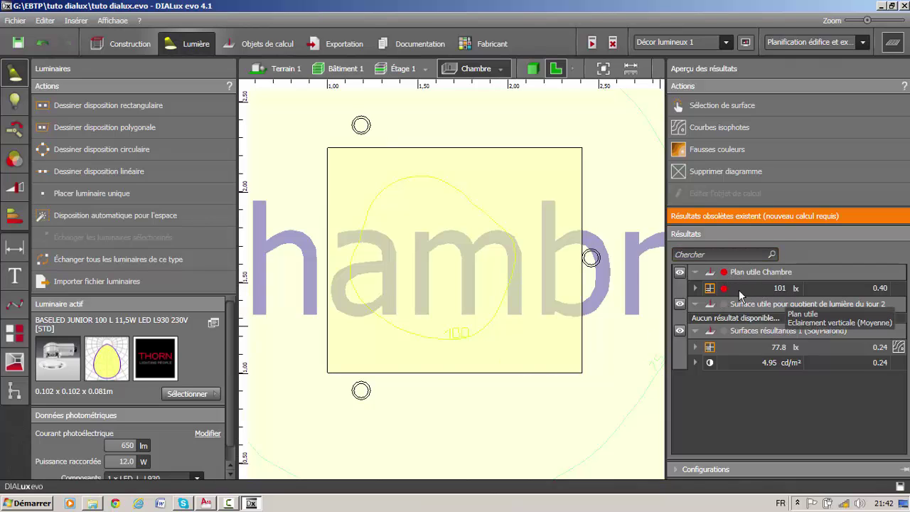
# Step: Check the detailed values of the Plan utile Chambre, view it in false colours and remove that diagram
pyautogui.click(695, 289)
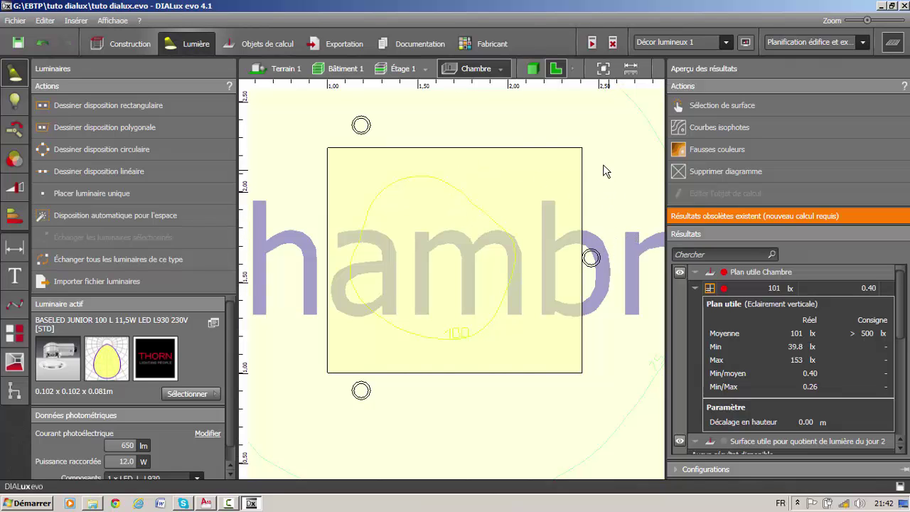
pyautogui.scroll(-5, 630, 197)
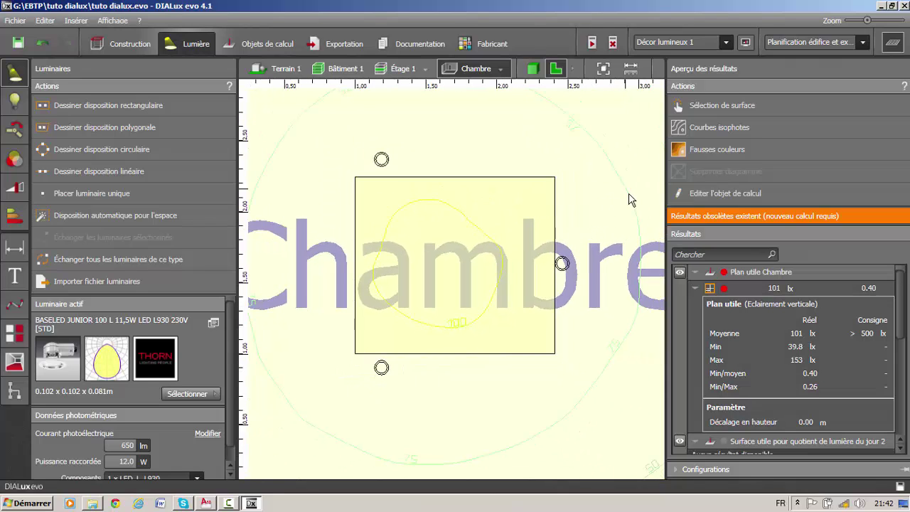
pyautogui.click(718, 149)
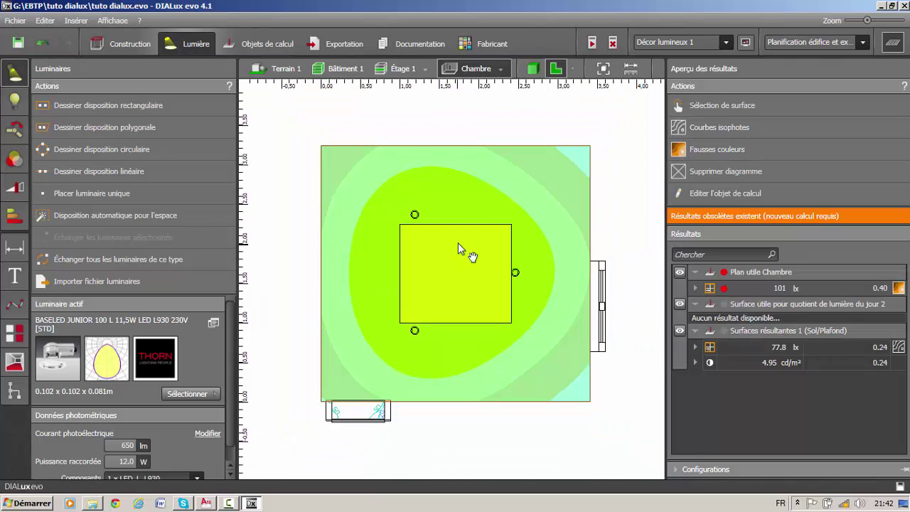
pyautogui.scroll(2, 458, 243)
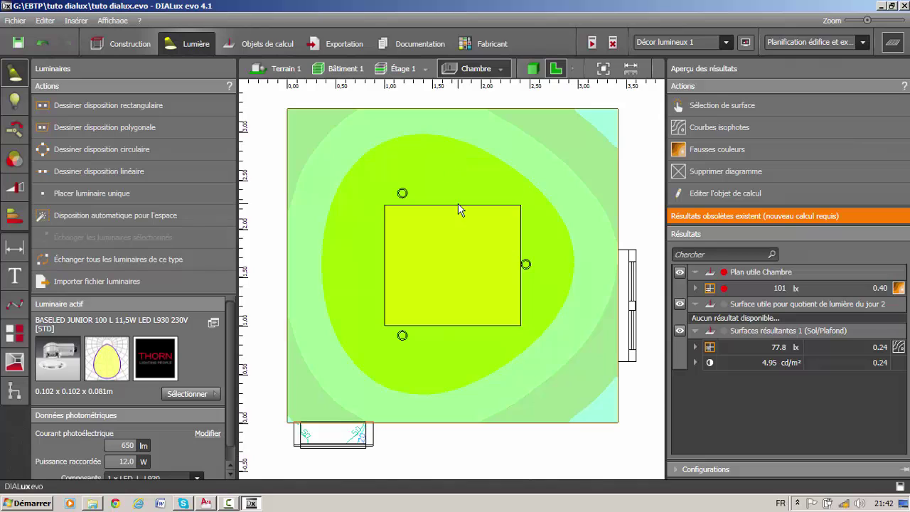
pyautogui.click(711, 177)
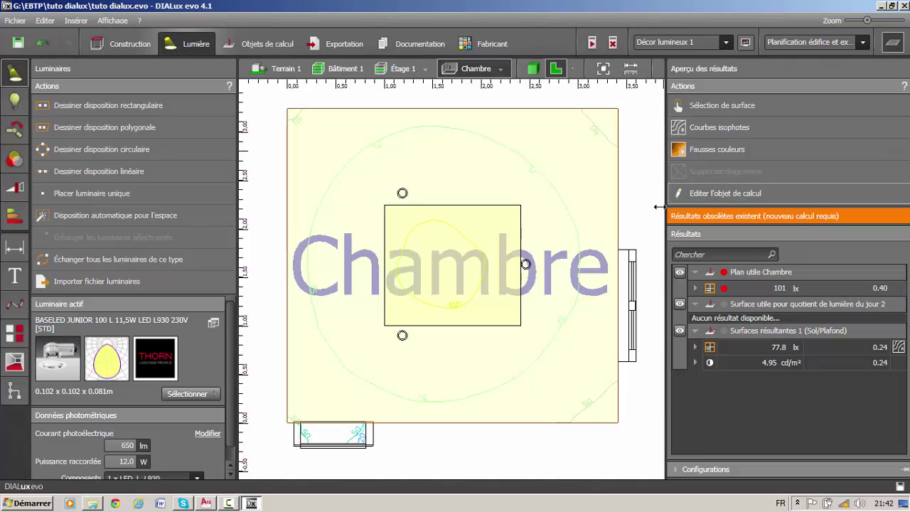
# Step: Start exchanging the luminaires of the circular arrangement, browse interior lighting in the Thorn catalogue and close it
pyautogui.click(403, 195)
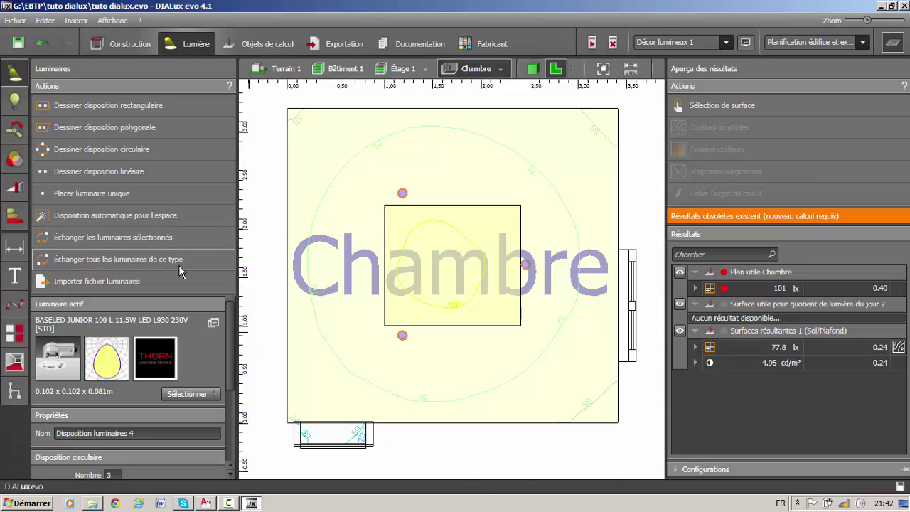
pyautogui.click(135, 239)
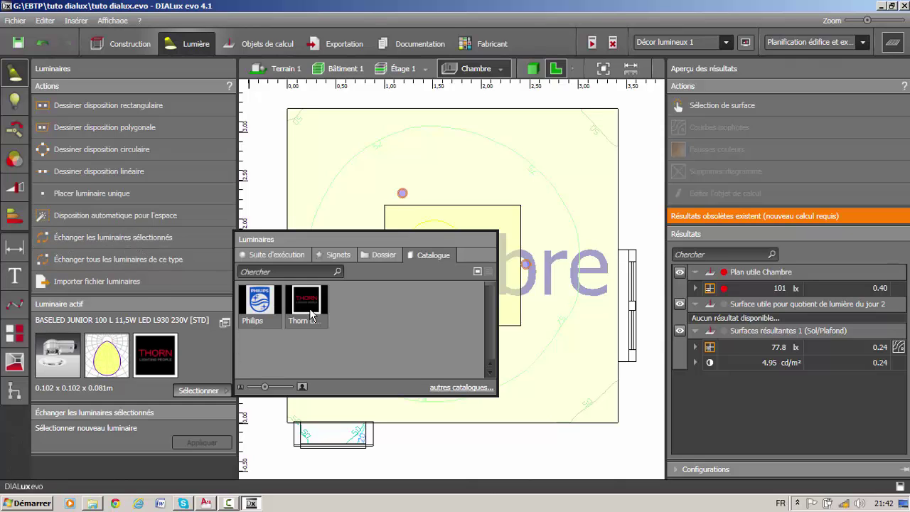
pyautogui.click(309, 313)
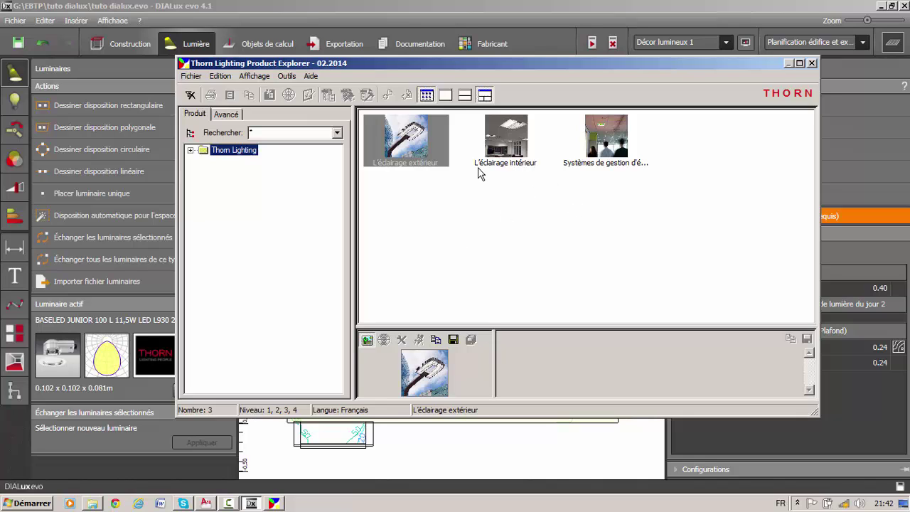
pyautogui.click(504, 144)
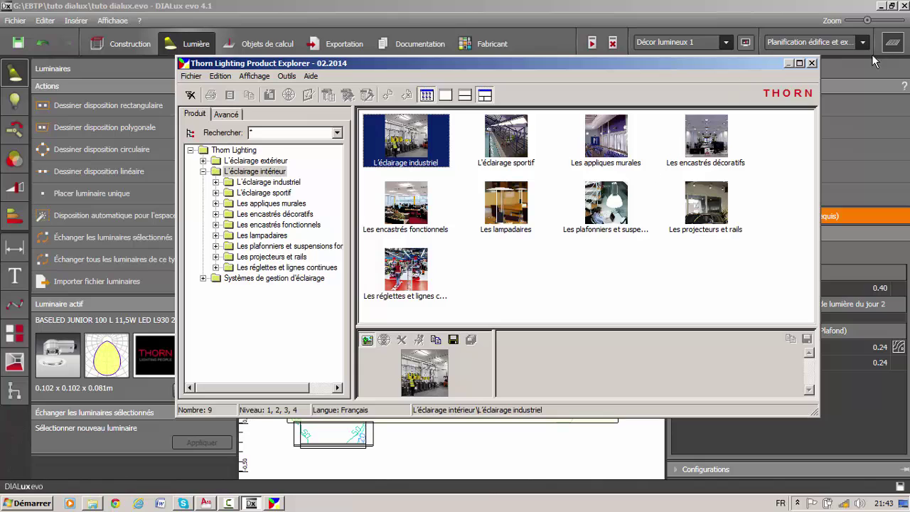
pyautogui.click(813, 64)
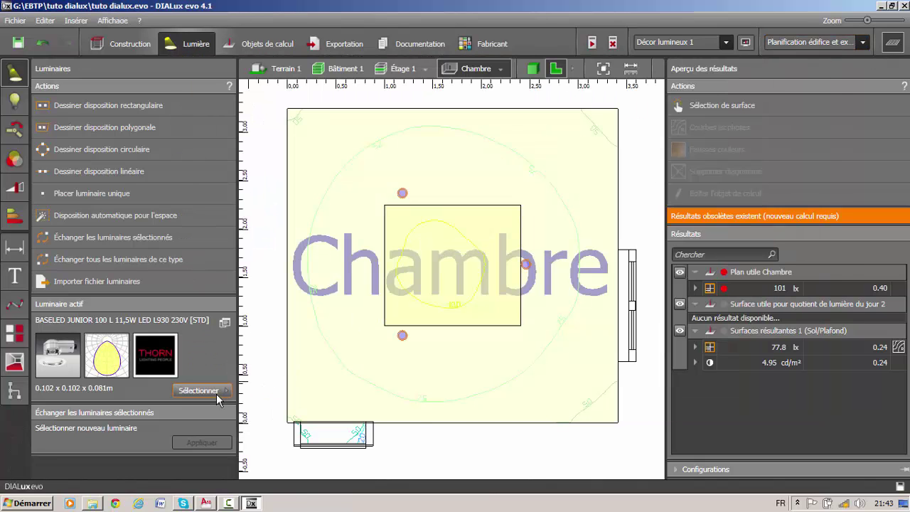
# Step: Reopen the Thorn catalogue and browse the interior ceiling and pendant luminaires to the Glorie range
pyautogui.click(214, 391)
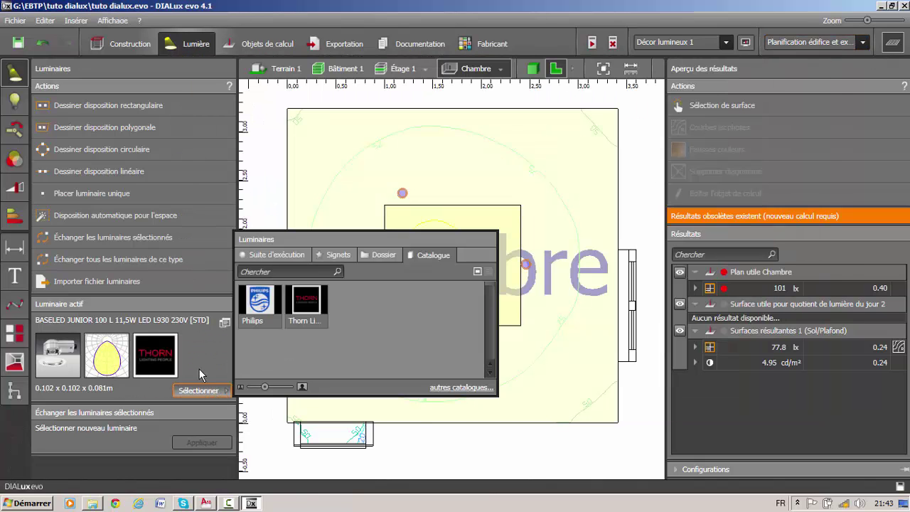
pyautogui.click(304, 307)
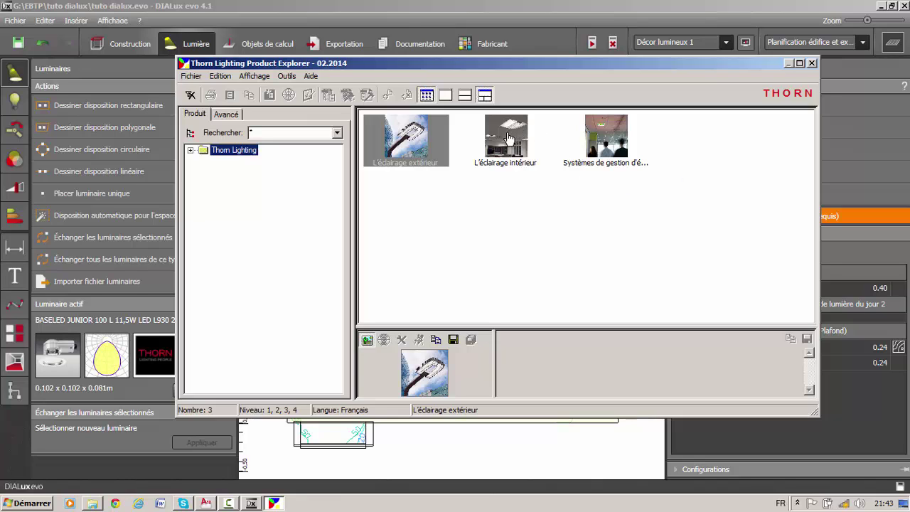
pyautogui.doubleClick(508, 138)
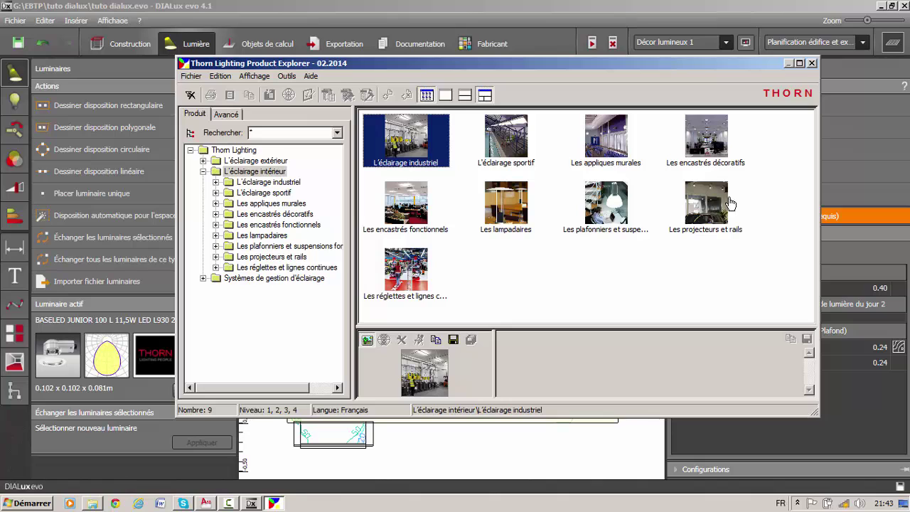
pyautogui.doubleClick(616, 204)
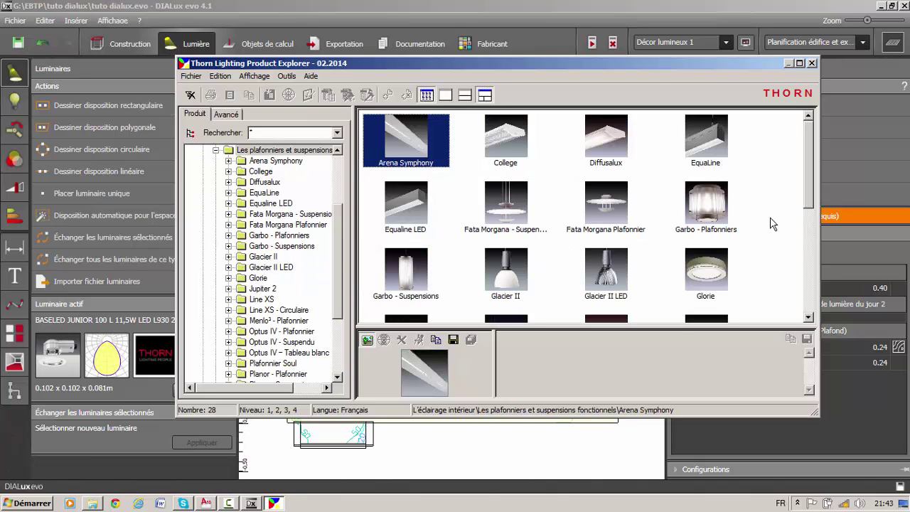
pyautogui.moveTo(809, 203); pyautogui.dragTo(809, 211)
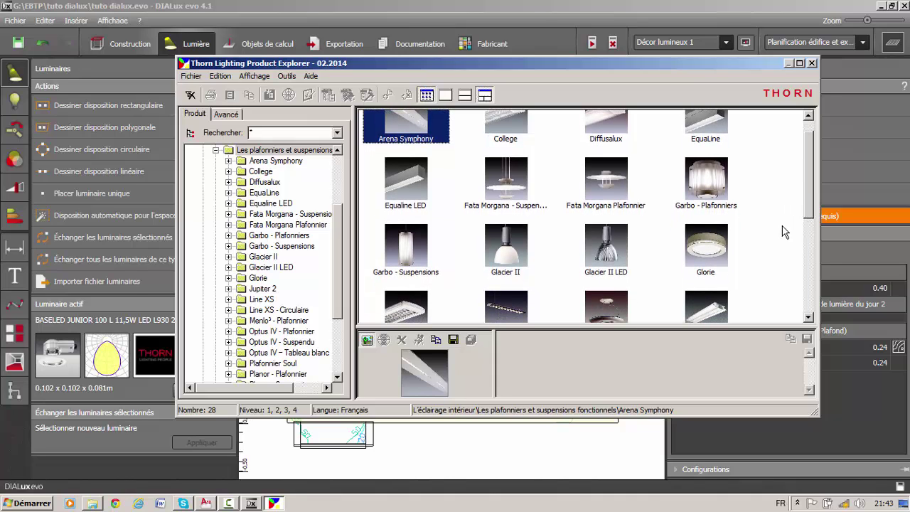
pyautogui.doubleClick(716, 241)
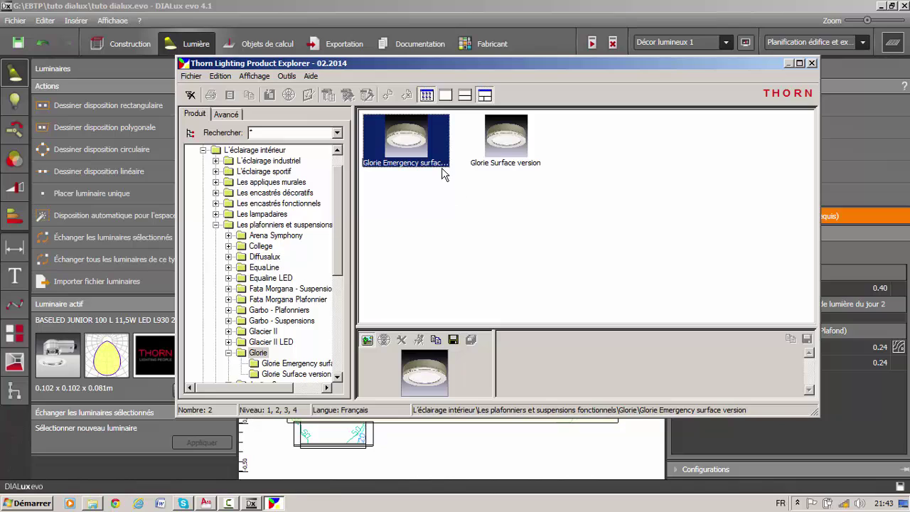
# Step: Transfer the GLORIE 1X38W TC-DD OP AC E3 emergency surface version as replacement luminaire and close the catalogue
pyautogui.doubleClick(416, 145)
pyautogui.click(400, 126)
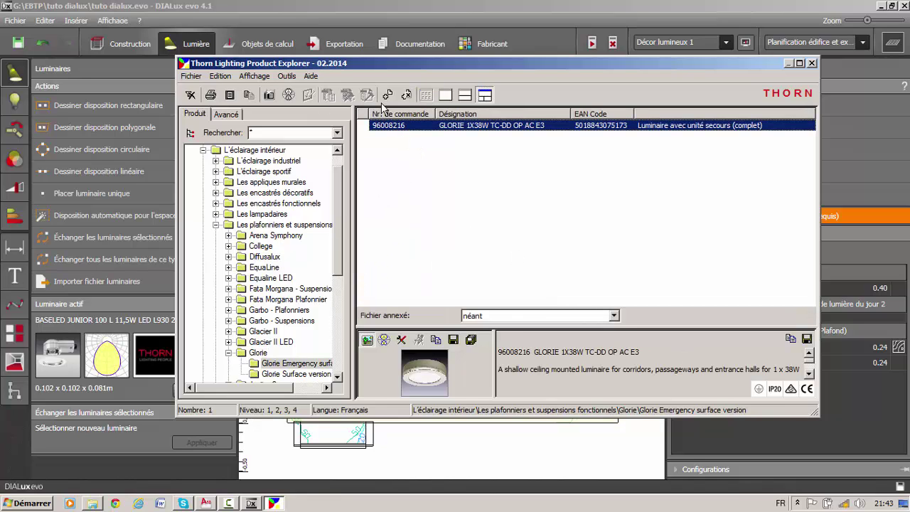
pyautogui.click(388, 94)
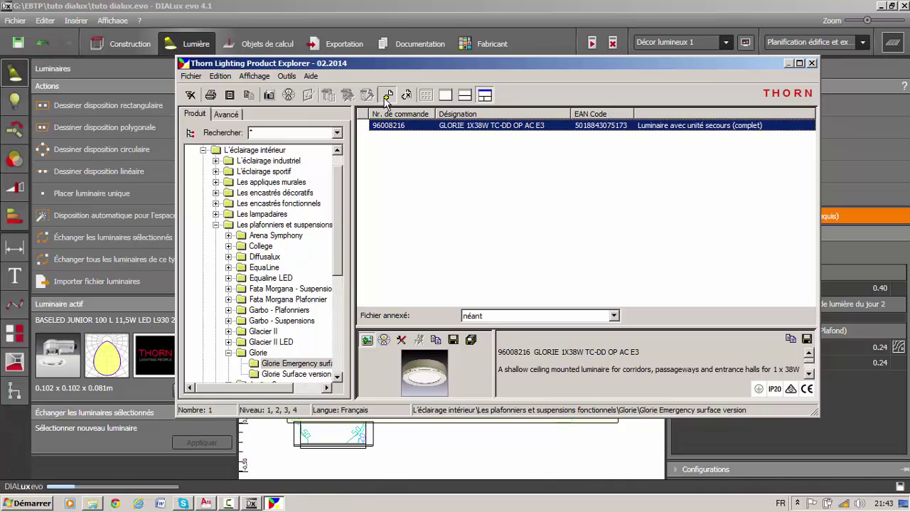
pyautogui.click(811, 64)
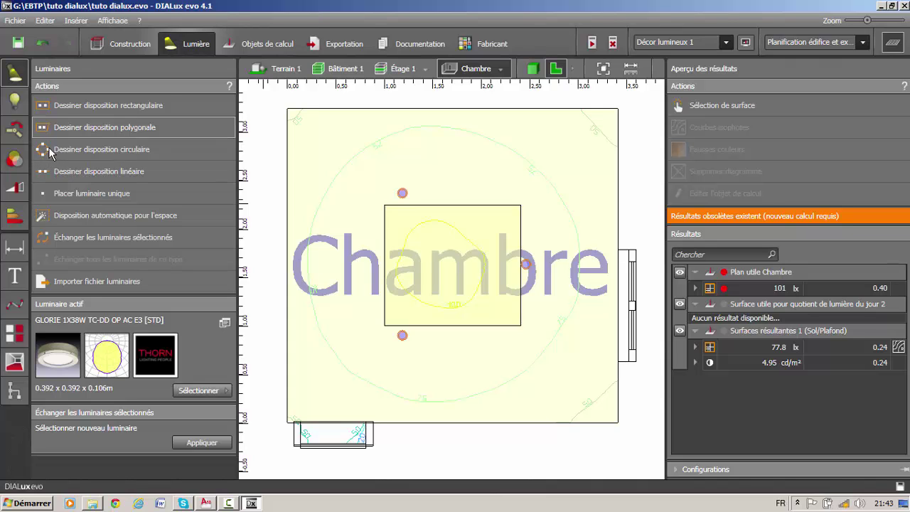
# Step: Place a single BASELED JUNIOR 100 L luminaire near the upper-left corner of the Chambre plan, accepting invalidated results
pyautogui.click(47, 193)
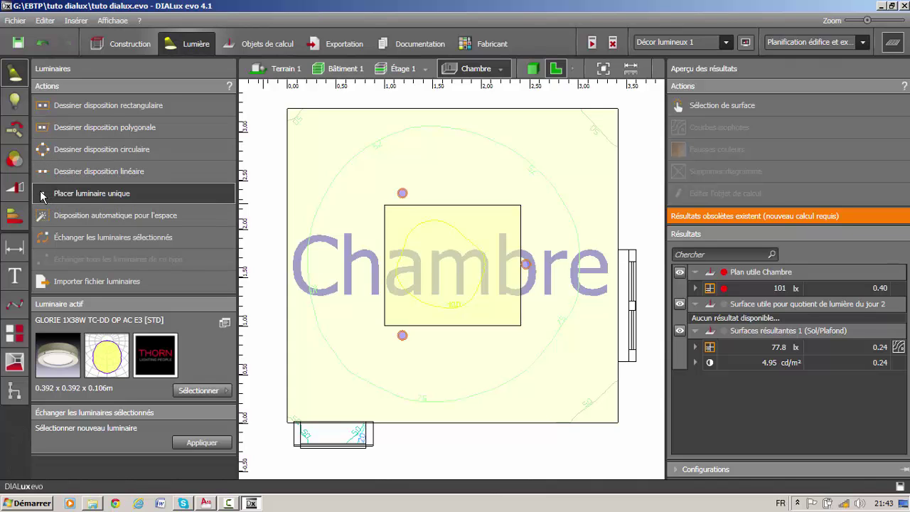
pyautogui.click(336, 152)
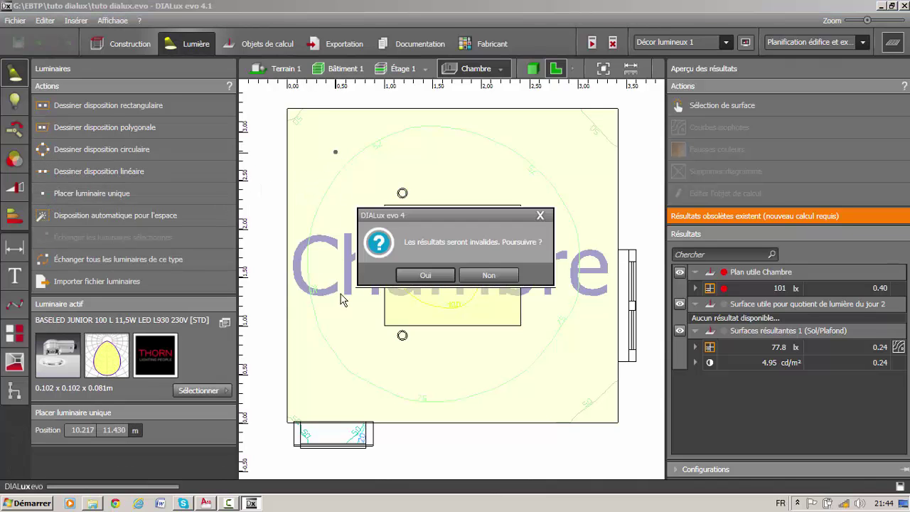
pyautogui.click(425, 275)
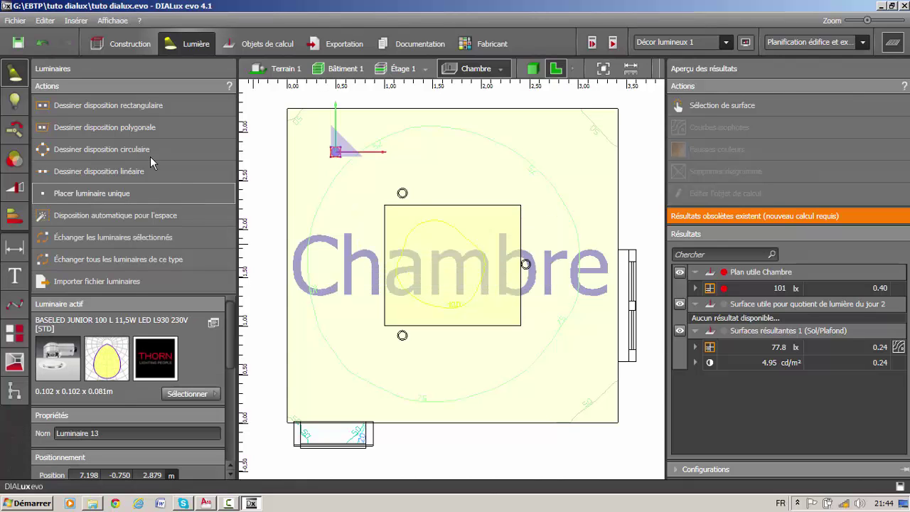
# Step: Place four more single luminaires: one near each remaining corner of the Chambre and one midway along its upper side
pyautogui.click(44, 194)
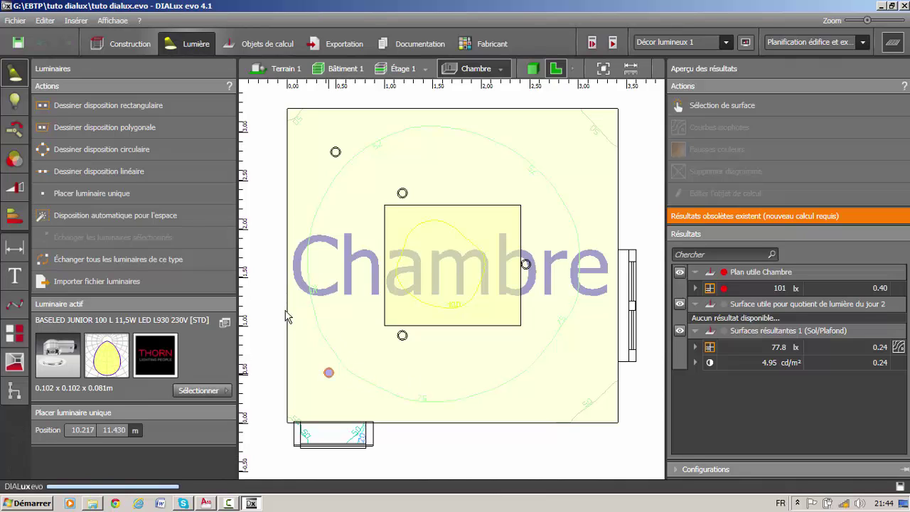
pyautogui.click(329, 372)
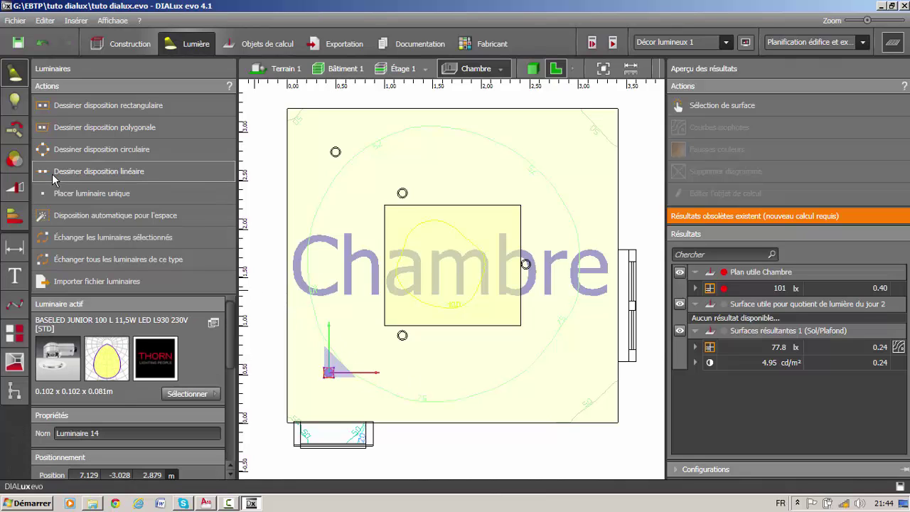
pyautogui.click(556, 372)
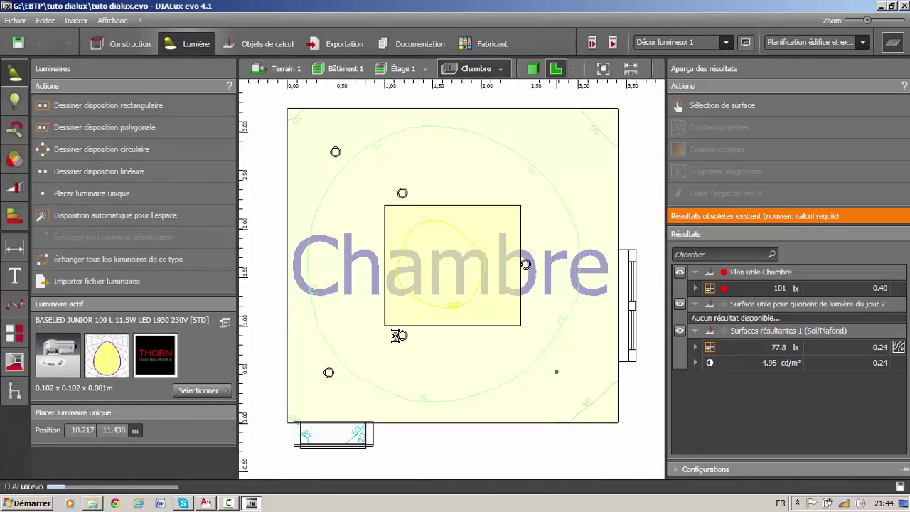
pyautogui.click(58, 194)
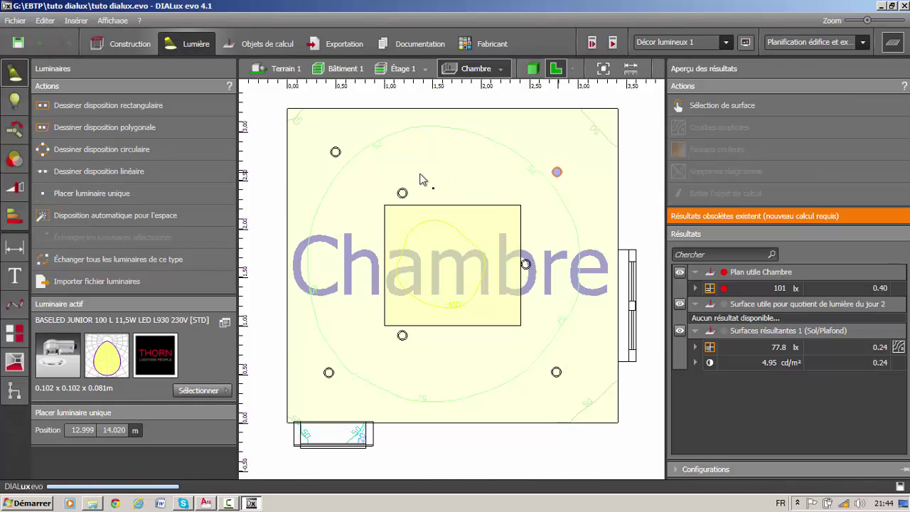
pyautogui.click(59, 195)
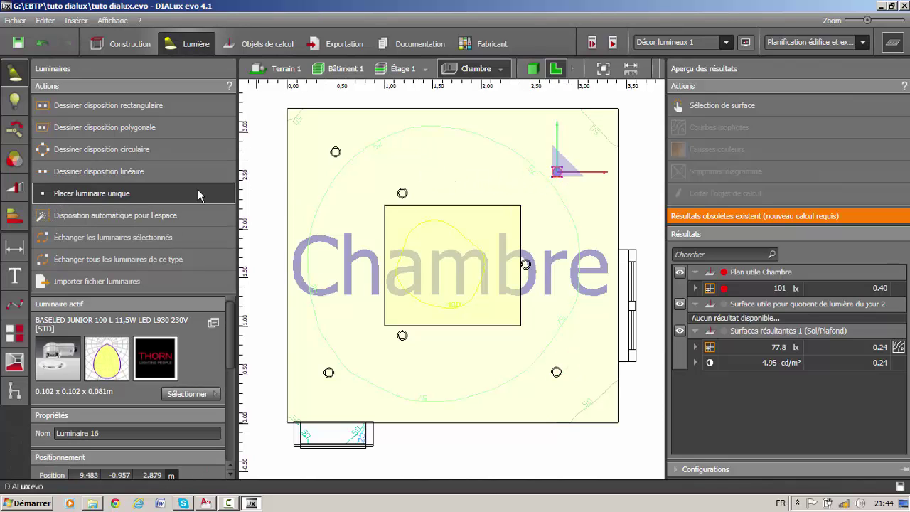
pyautogui.click(440, 149)
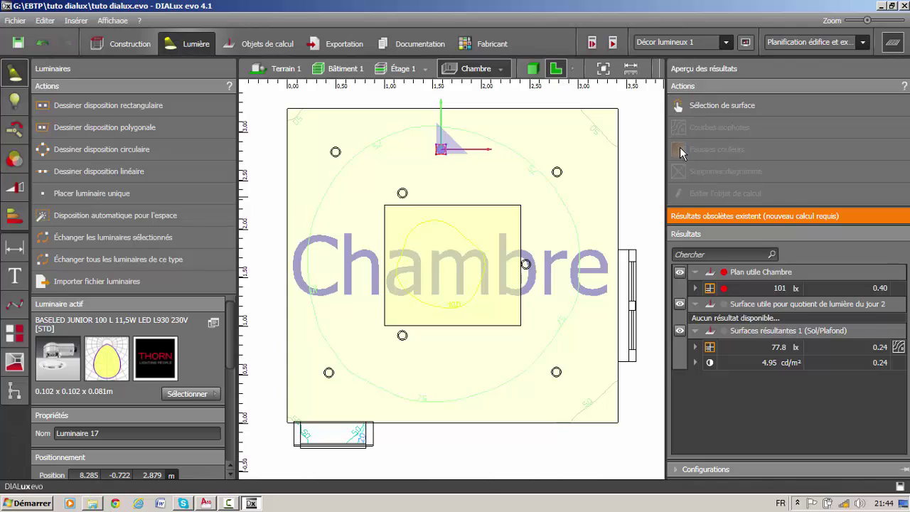
# Step: Recalculate the lighting with the added Chambre luminaires and inspect the resulting isolines on the room plan
pyautogui.click(631, 154)
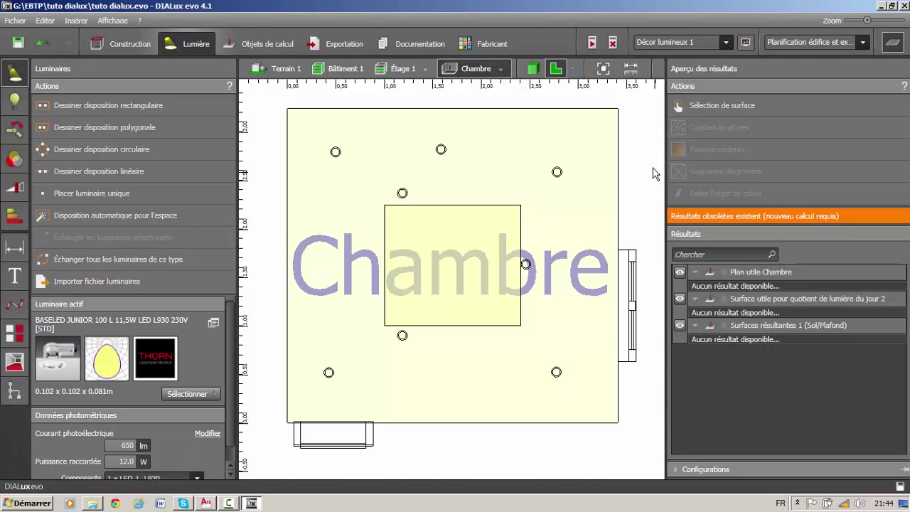
pyautogui.click(594, 44)
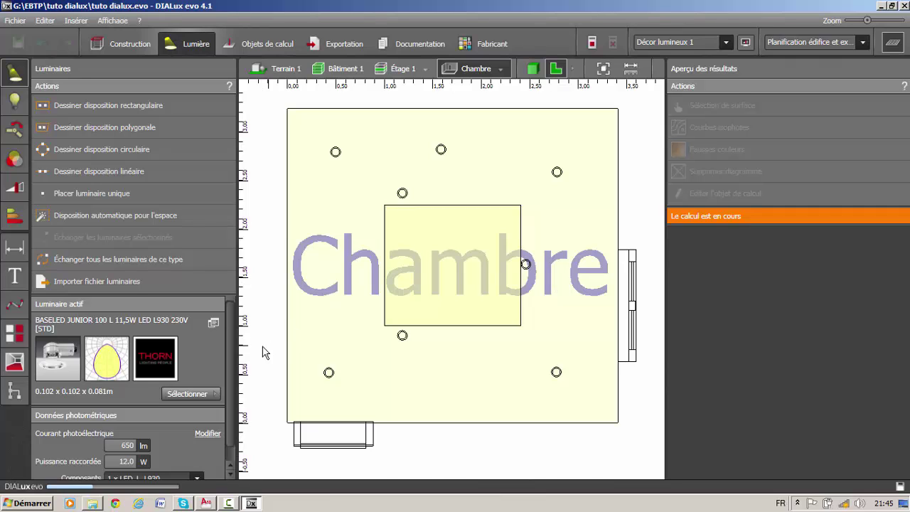
pyautogui.scroll(-1, 230, 365)
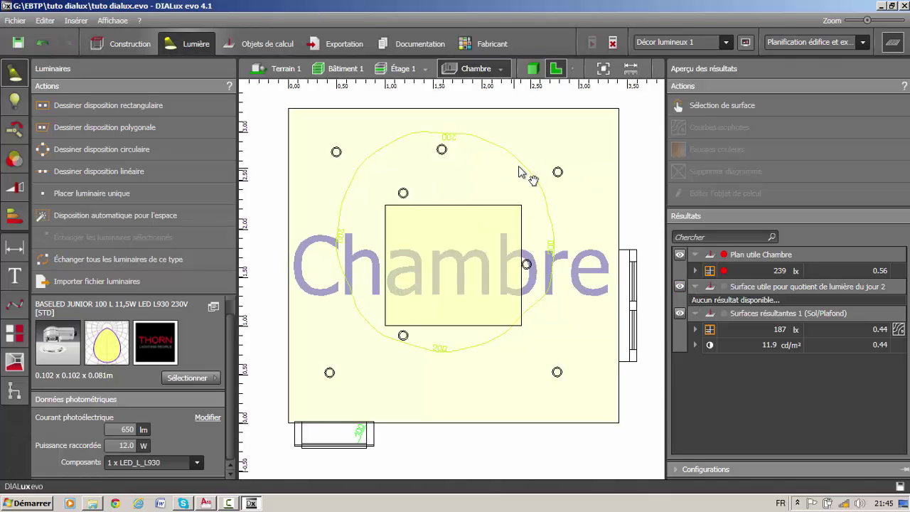
pyautogui.moveTo(516, 175); pyautogui.dragTo(533, 168, button='middle')
pyautogui.scroll(1, 463, 143)
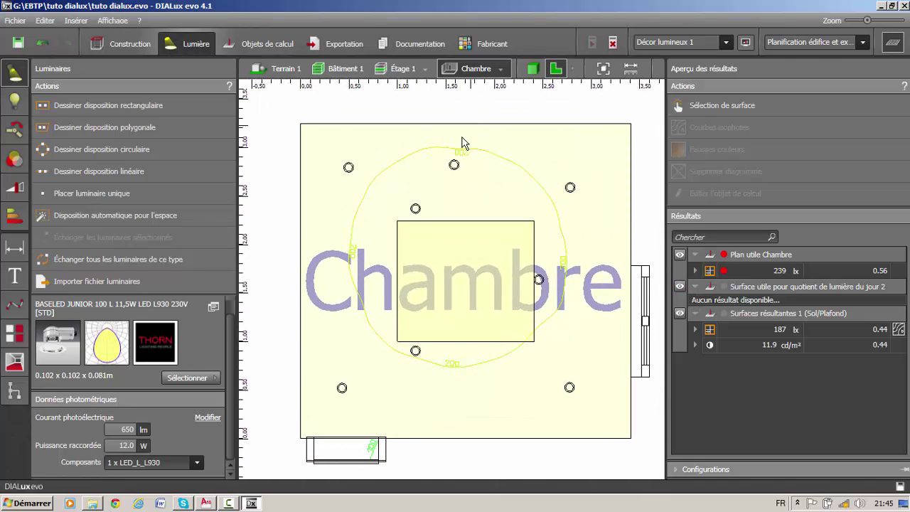
pyautogui.scroll(1, 352, 242)
pyautogui.scroll(-2, 342, 249)
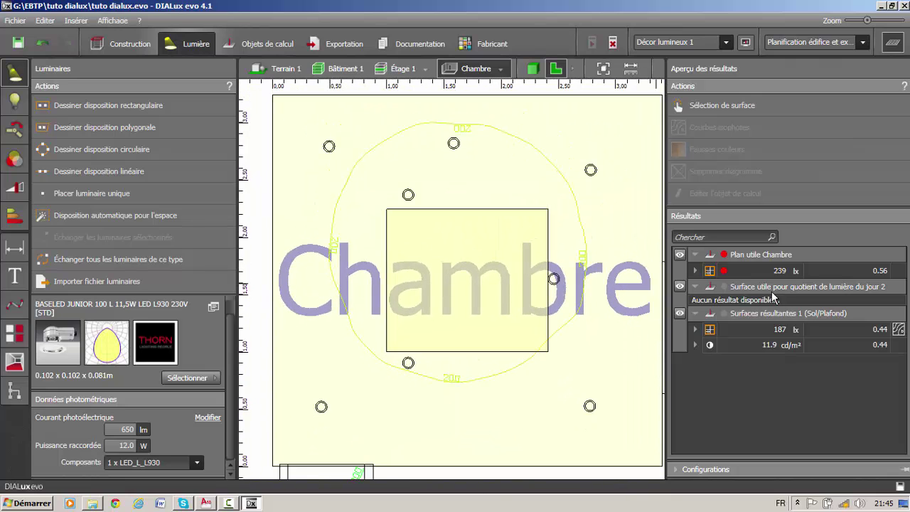
# Step: Check the detailed illuminance results of Plan utile Chambre and hide that work plane in the plan
pyautogui.click(696, 270)
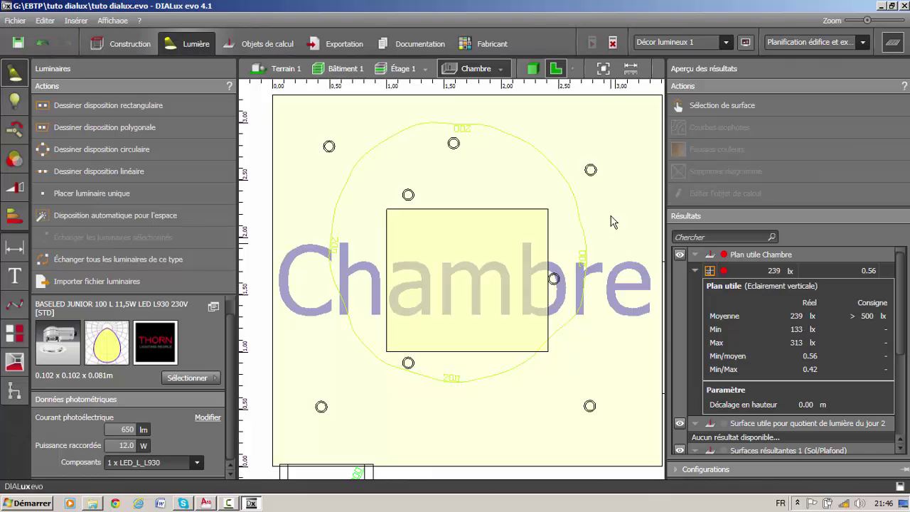
pyautogui.scroll(2, 588, 268)
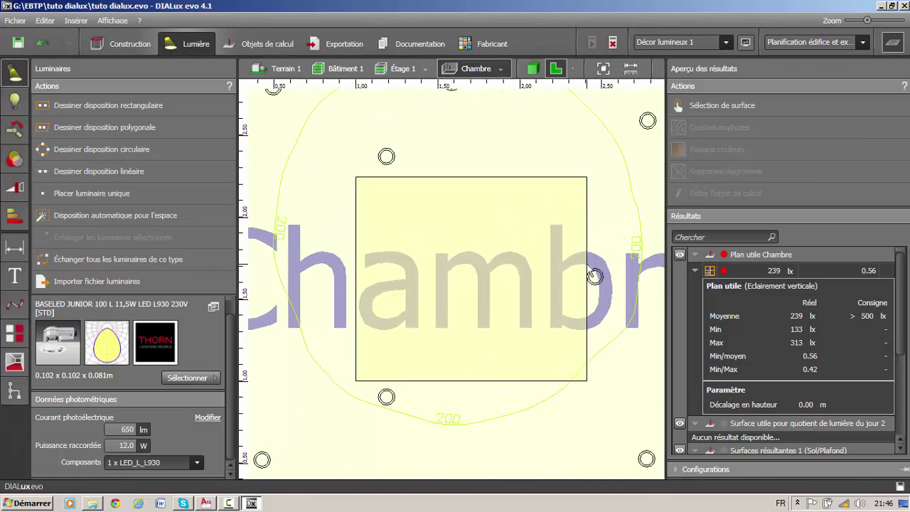
pyautogui.scroll(-1, 619, 231)
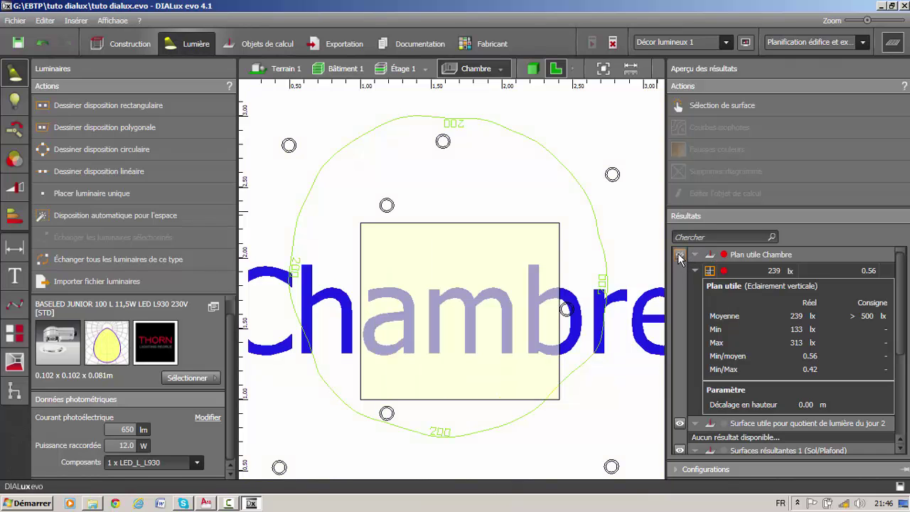
pyautogui.scroll(-3, 551, 195)
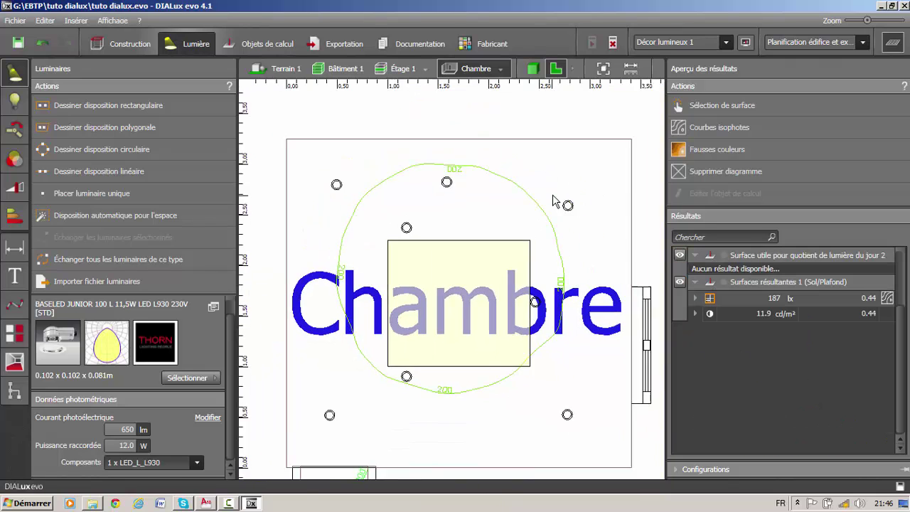
pyautogui.scroll(-2, 529, 274)
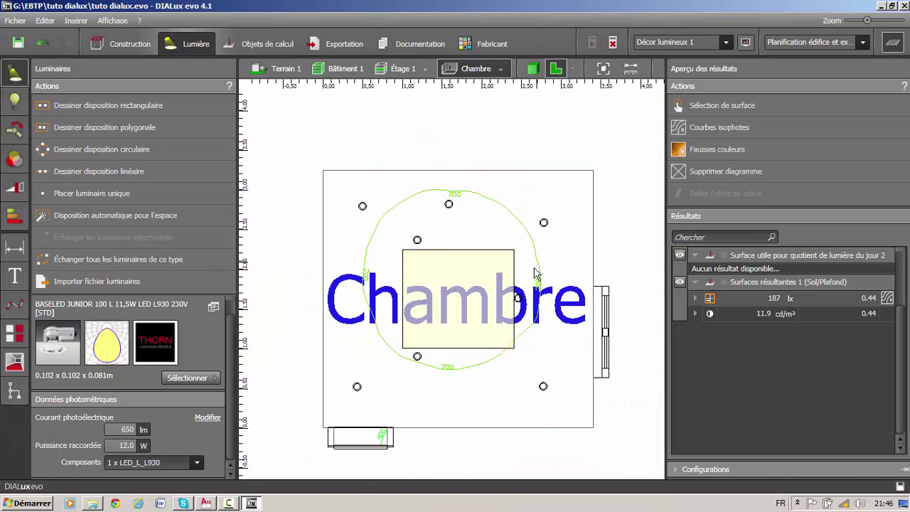
# Step: Check the detailed illuminance results of Surfaces résultantes 1 (Sol/Plafond) and display them in false colours
pyautogui.click(696, 298)
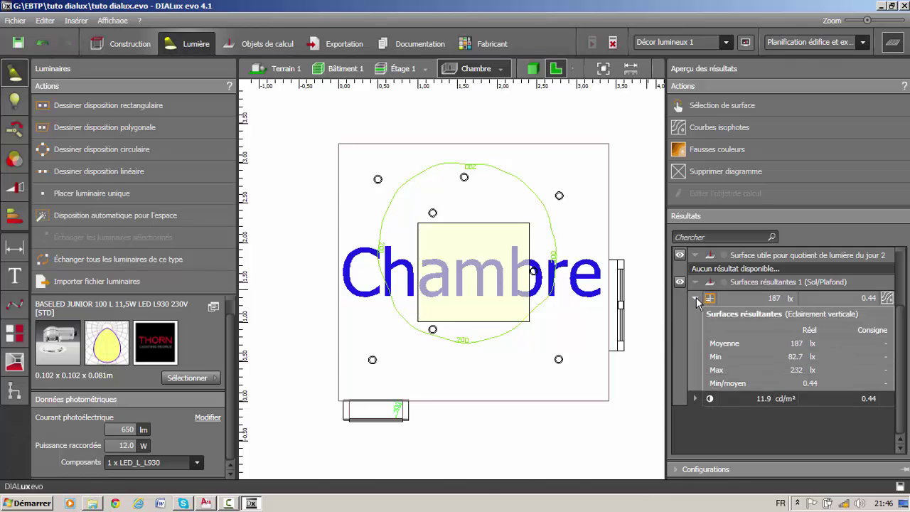
pyautogui.click(695, 298)
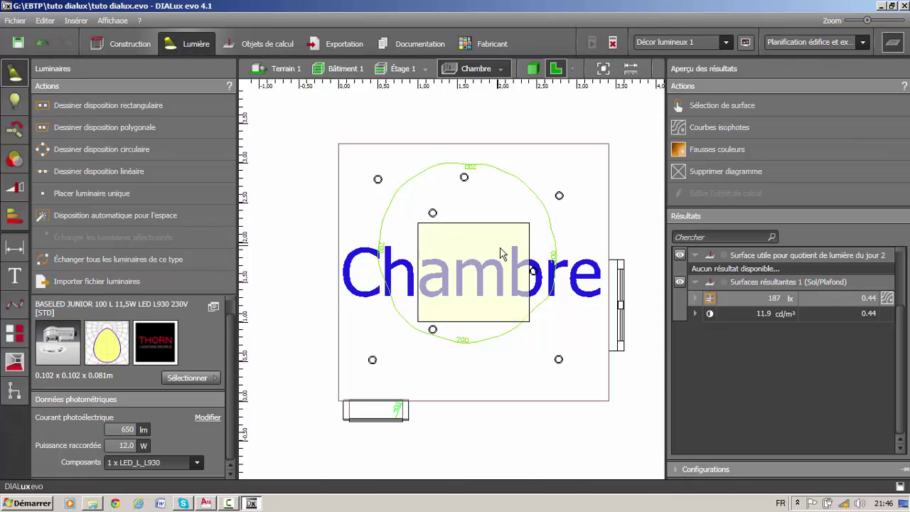
pyautogui.scroll(2, 464, 190)
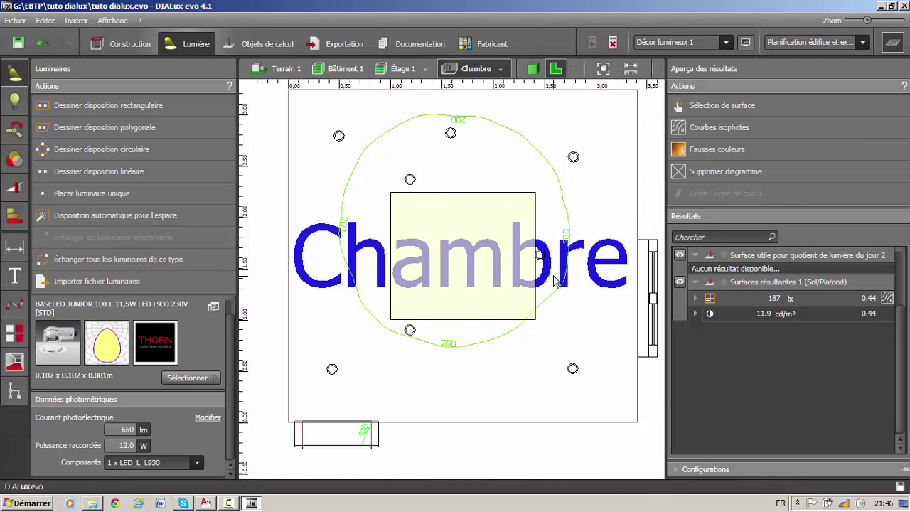
pyautogui.click(700, 149)
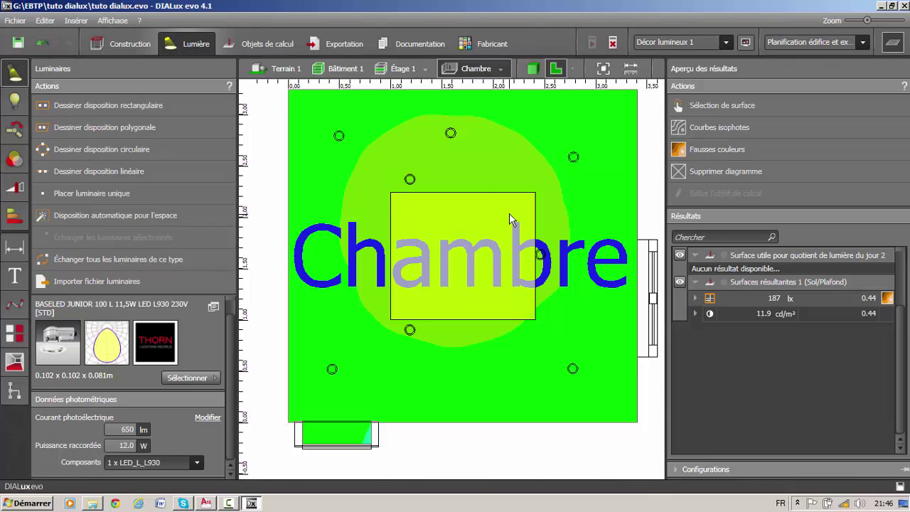
pyautogui.scroll(-3, 509, 218)
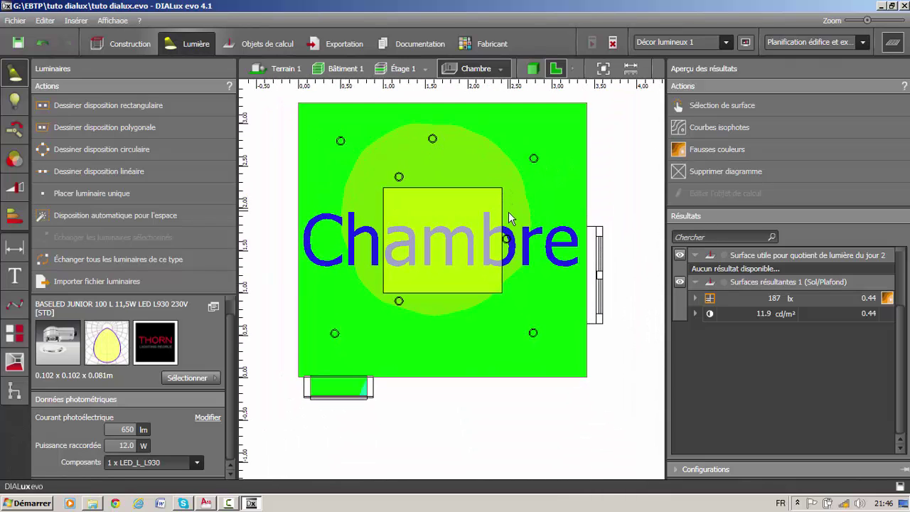
# Step: Switch from the Chambre to the whole building and Étage 1 plan, and review the rooms' results
pyautogui.click(358, 67)
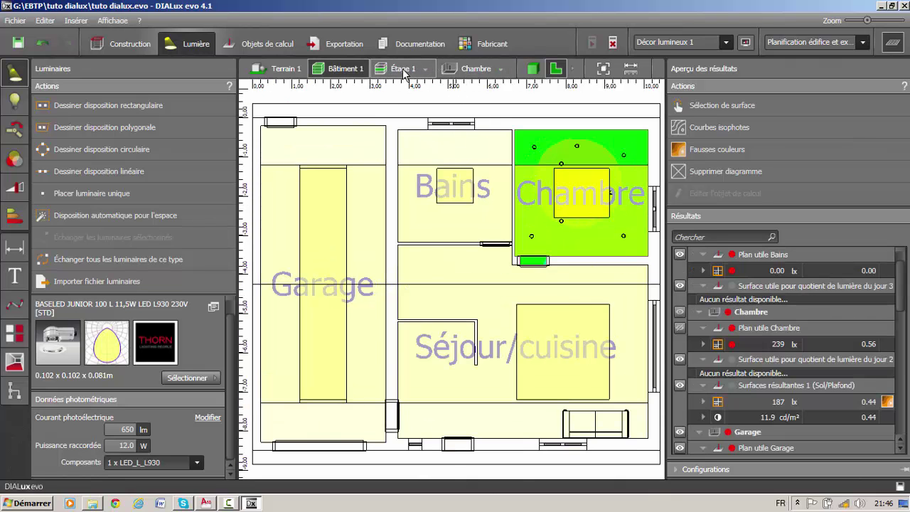
pyautogui.click(403, 69)
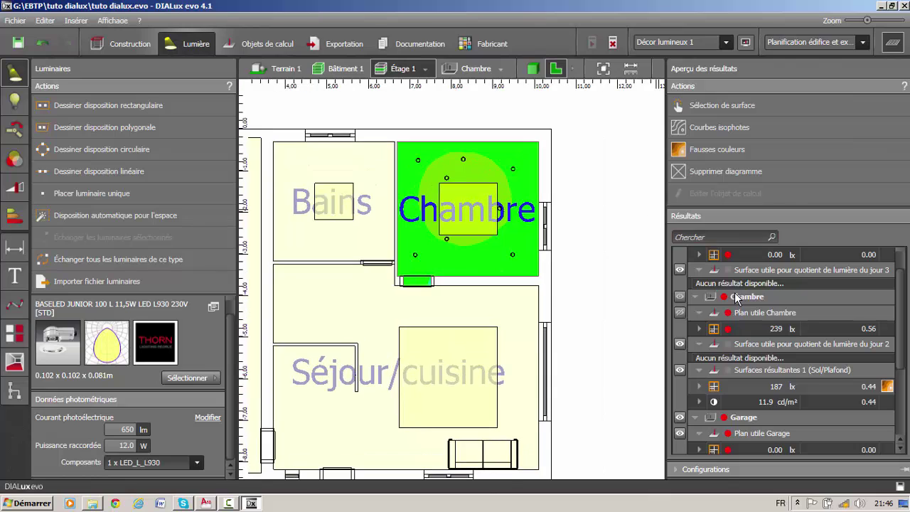
pyautogui.click(695, 297)
pyautogui.click(696, 297)
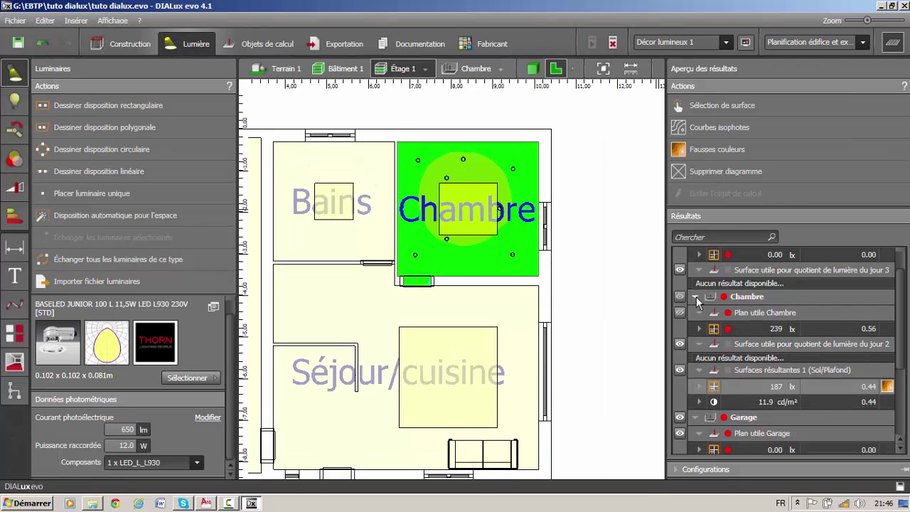
pyautogui.moveTo(337, 247); pyautogui.dragTo(390, 235, button='middle')
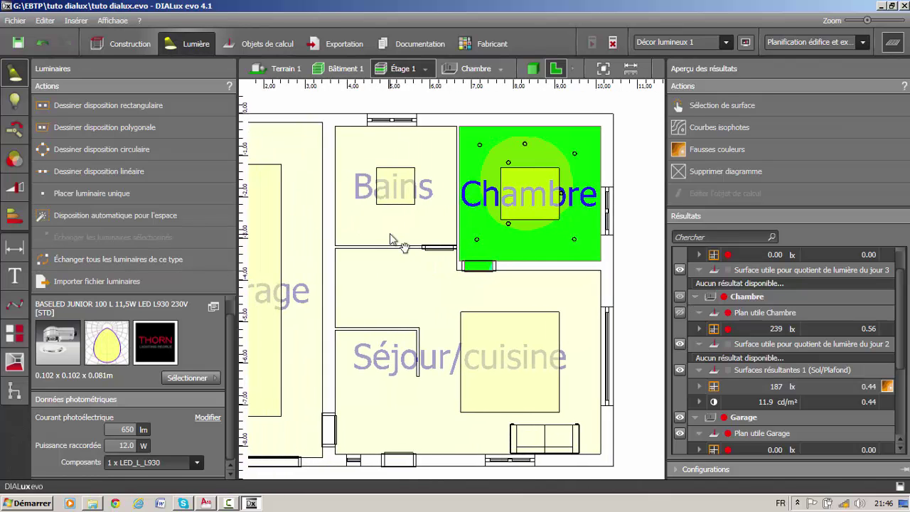
pyautogui.scroll(-4, 391, 240)
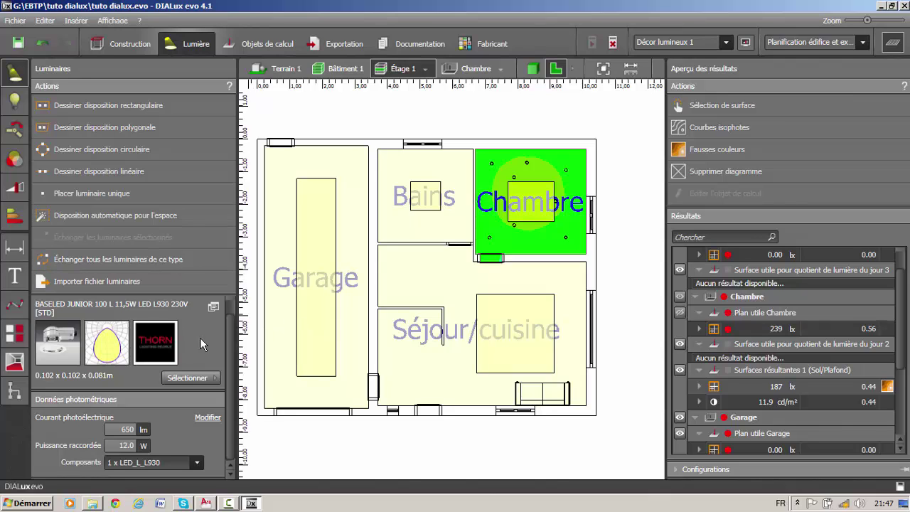
# Step: Show the energy tachometer for the energy consumption and change its display type to kWh/a/m² and finally to annual cost
pyautogui.click(14, 217)
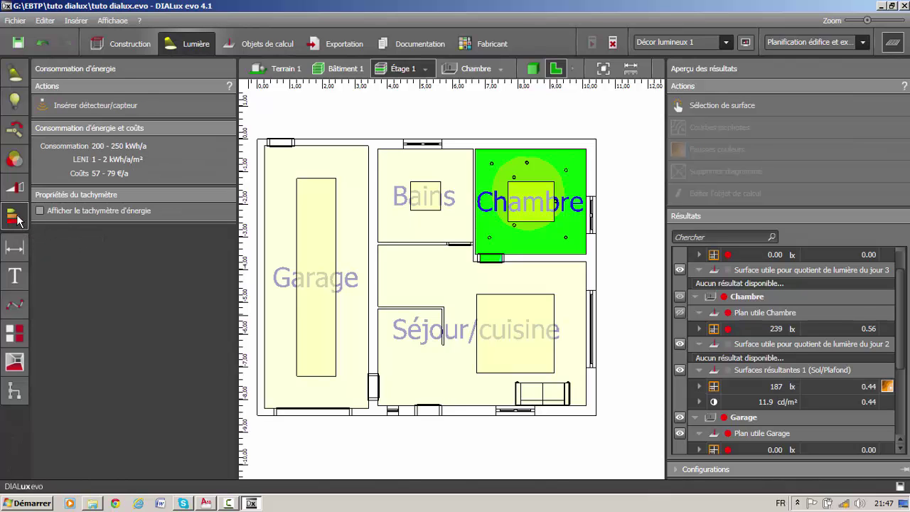
pyautogui.click(41, 212)
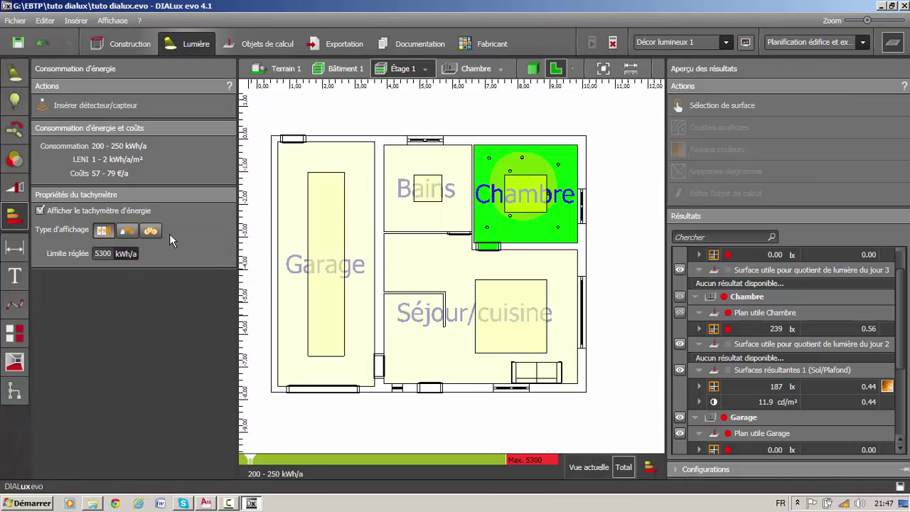
pyautogui.moveTo(255, 475)
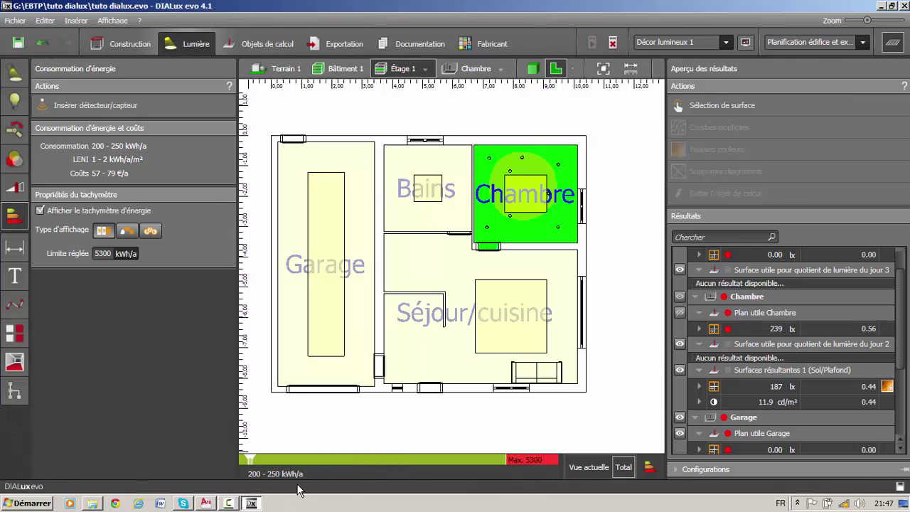
pyautogui.click(126, 231)
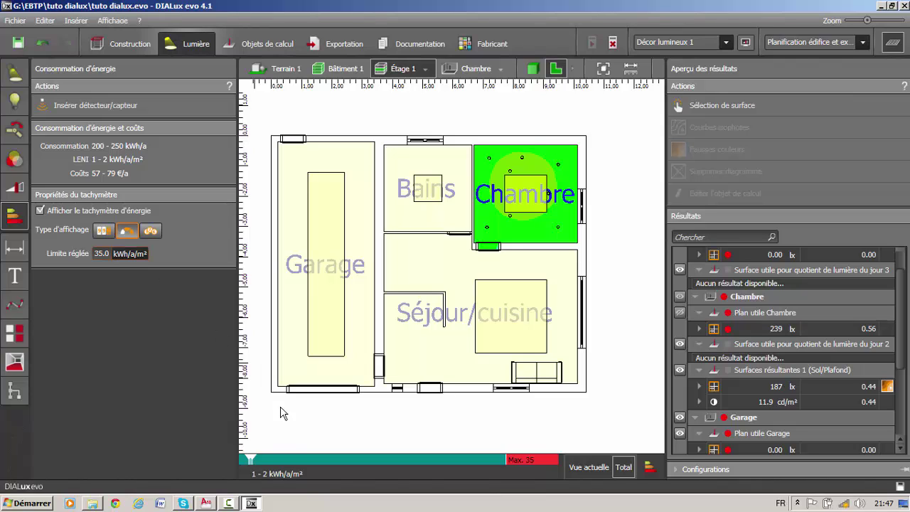
pyautogui.click(153, 235)
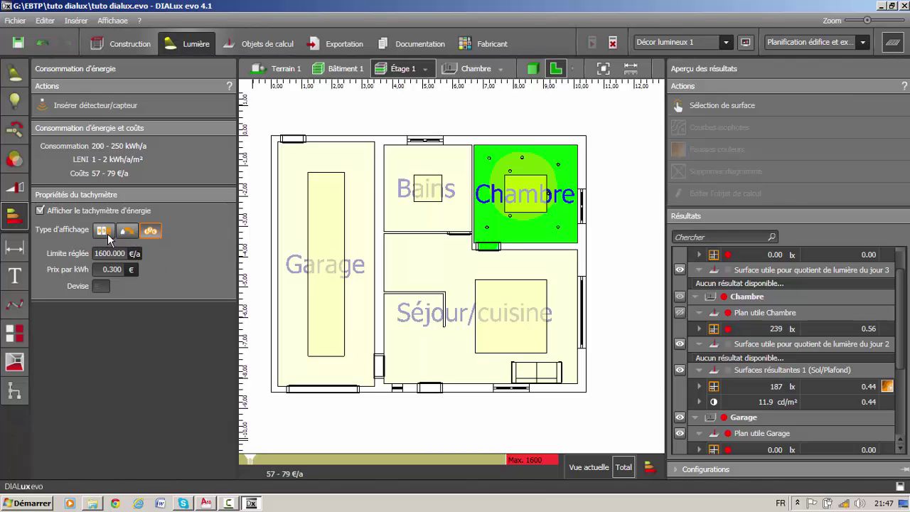
# Step: Review the settings for lighting scenes, filters, joints and energy consumption, including the energy tachometer's display option
pyautogui.click(22, 187)
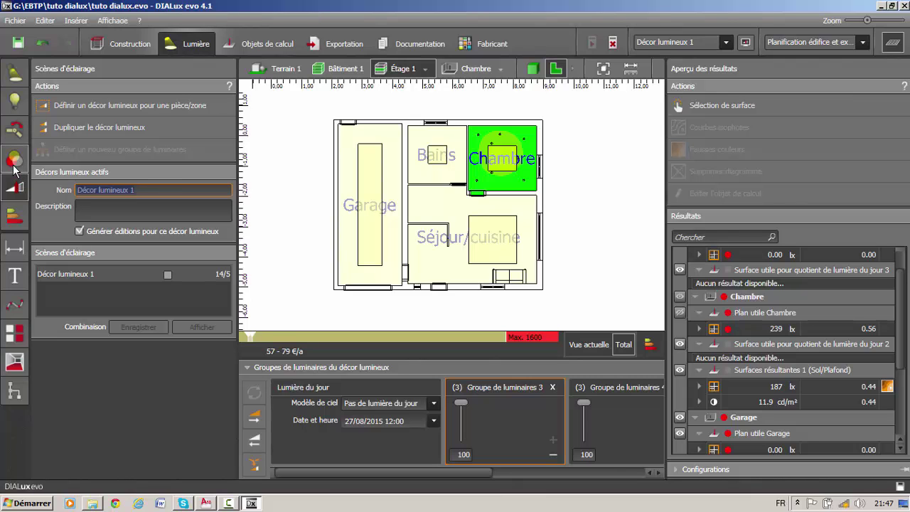
pyautogui.click(15, 164)
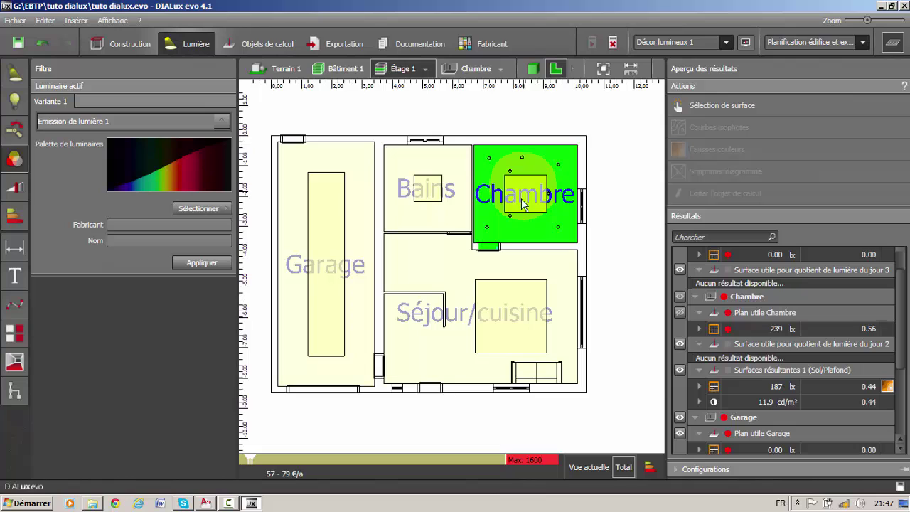
pyautogui.click(14, 216)
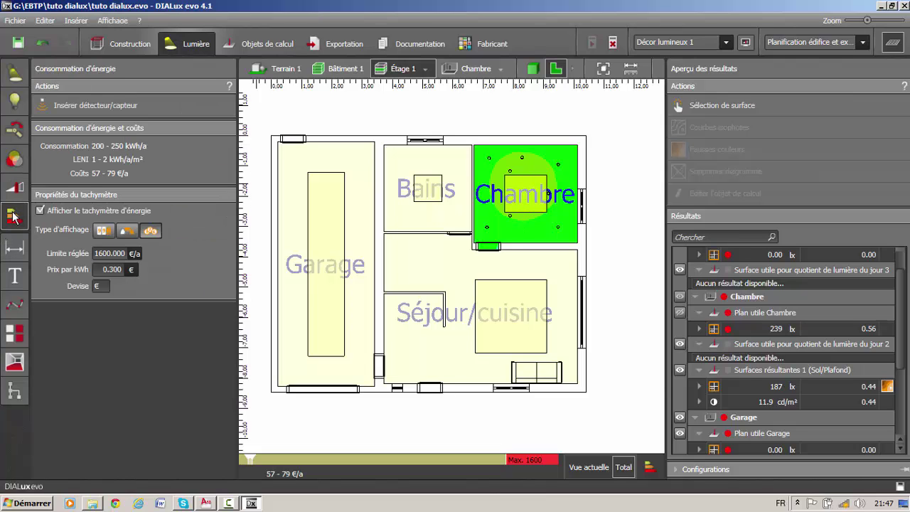
pyautogui.click(17, 134)
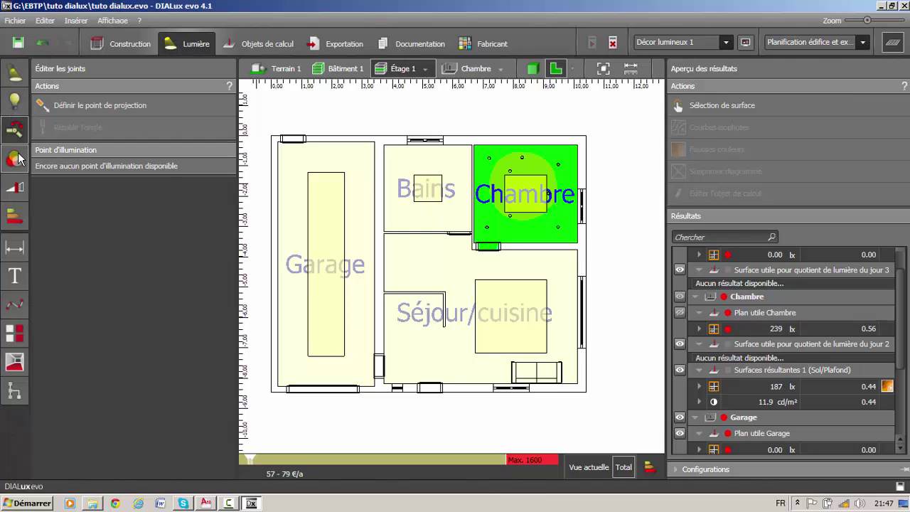
pyautogui.click(15, 159)
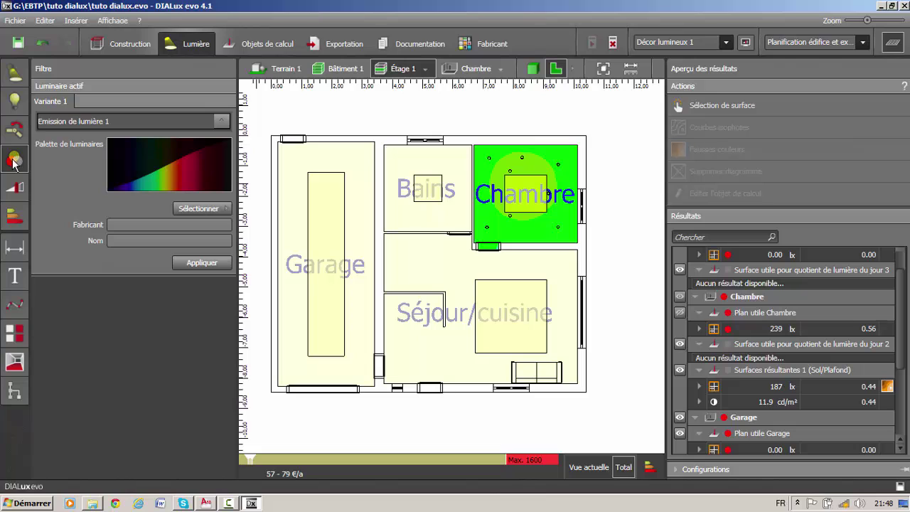
pyautogui.click(16, 191)
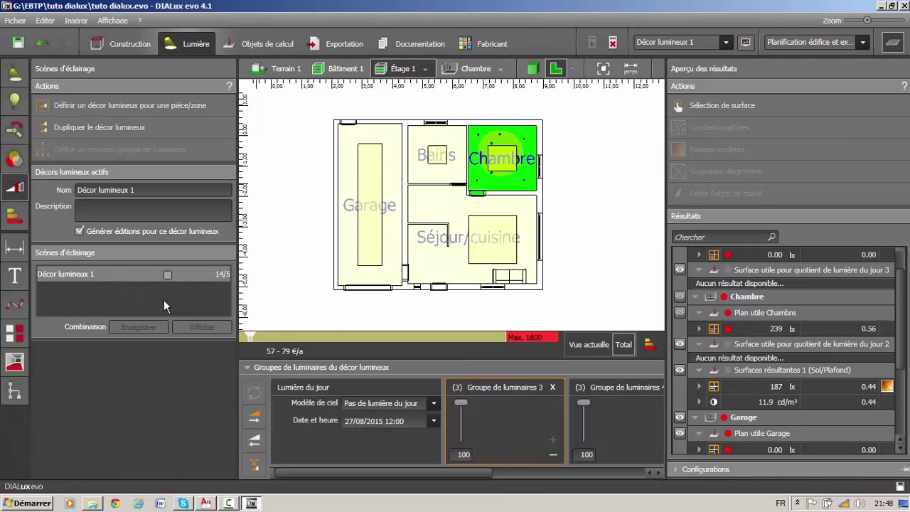
pyautogui.click(127, 192)
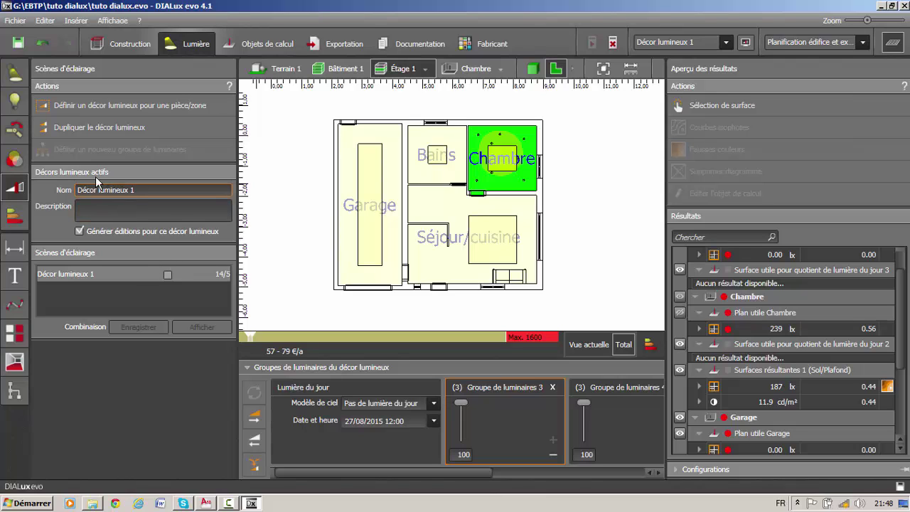
pyautogui.click(26, 216)
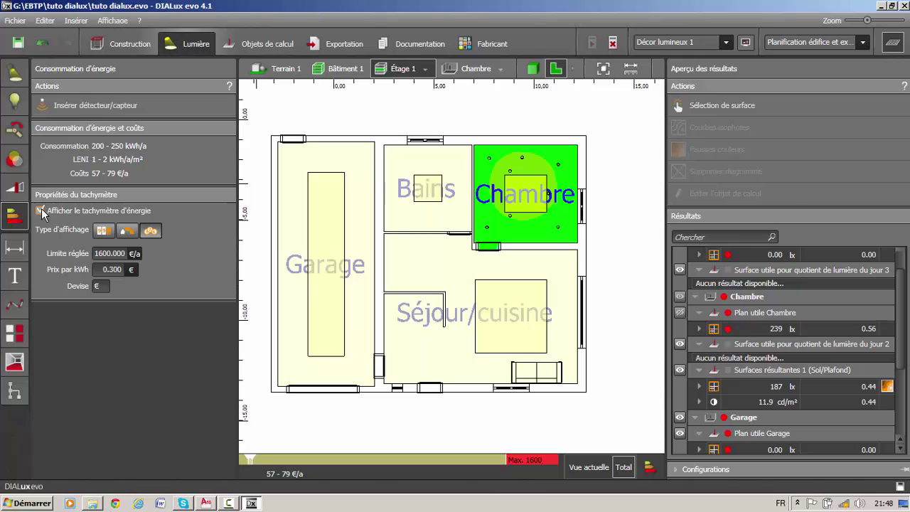
pyautogui.click(41, 211)
pyautogui.click(40, 212)
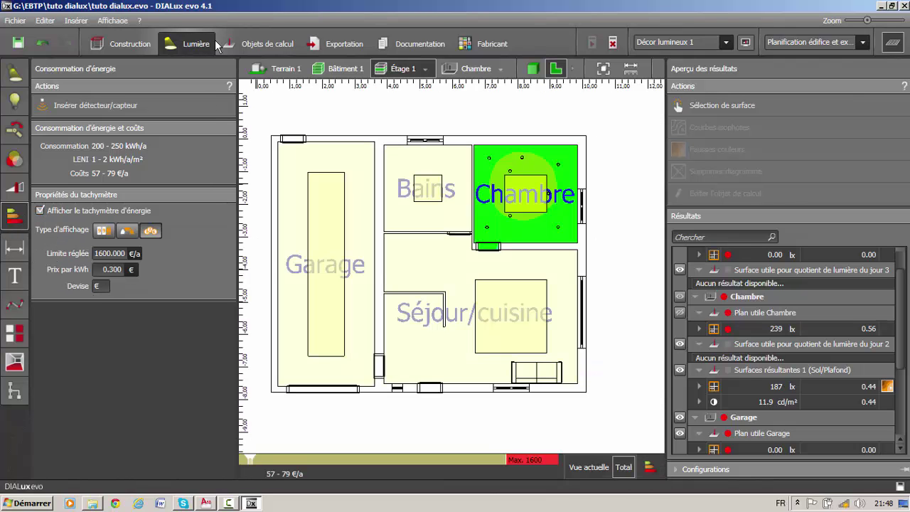
# Step: Review the calculation object tools: the calculation surface's parameters and measuring grid settings, the visual task areas, and the room's main surfaces
pyautogui.click(245, 46)
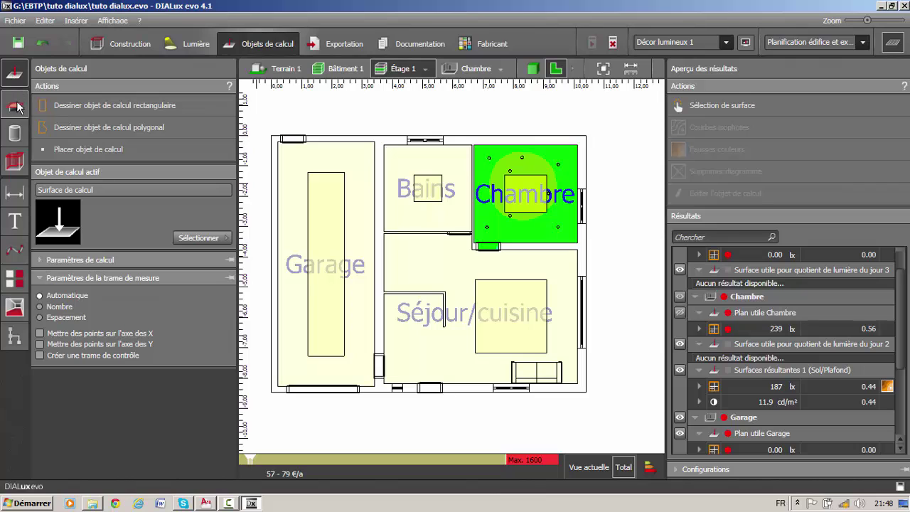
pyautogui.click(43, 260)
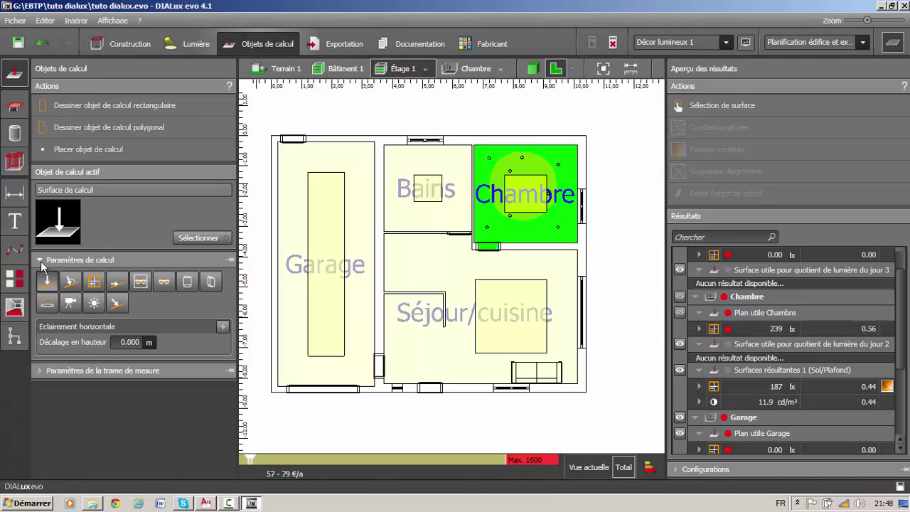
pyautogui.click(40, 261)
pyautogui.click(40, 279)
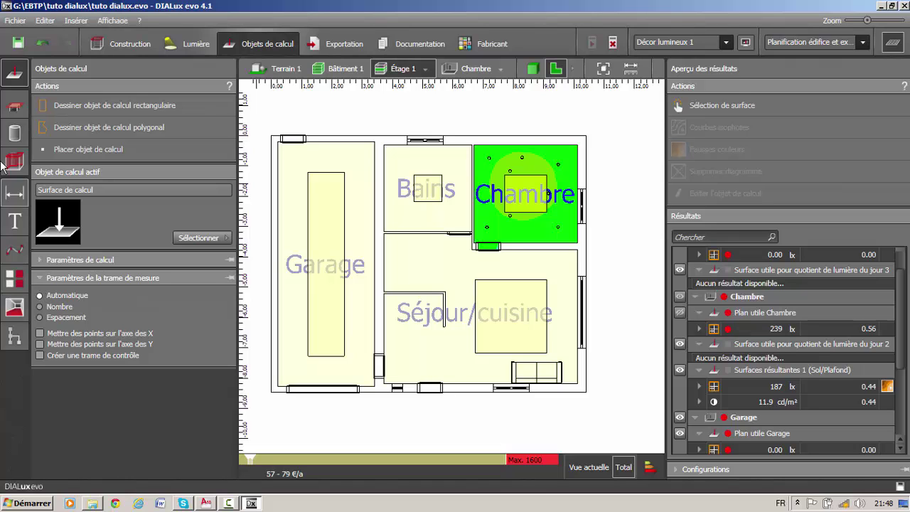
pyautogui.click(15, 105)
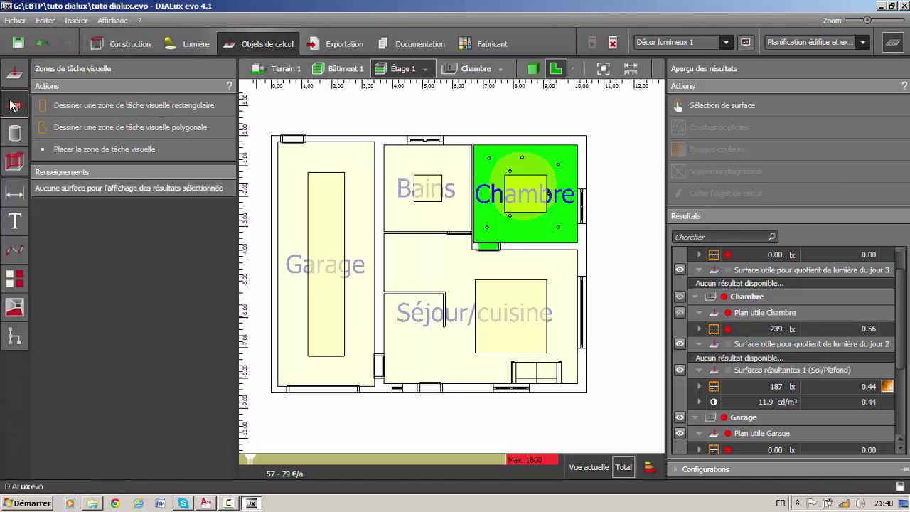
pyautogui.click(22, 166)
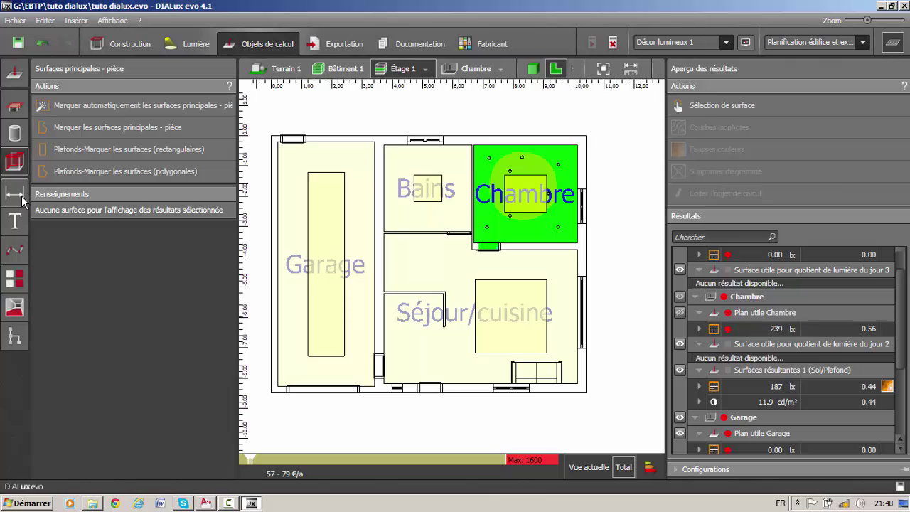
pyautogui.click(892, 44)
pyautogui.click(892, 44)
# Step: Return to the lighting mode's energy consumption view and examine the Chambre's luminaire layout closely on the Étage 1 plan
pyautogui.click(180, 48)
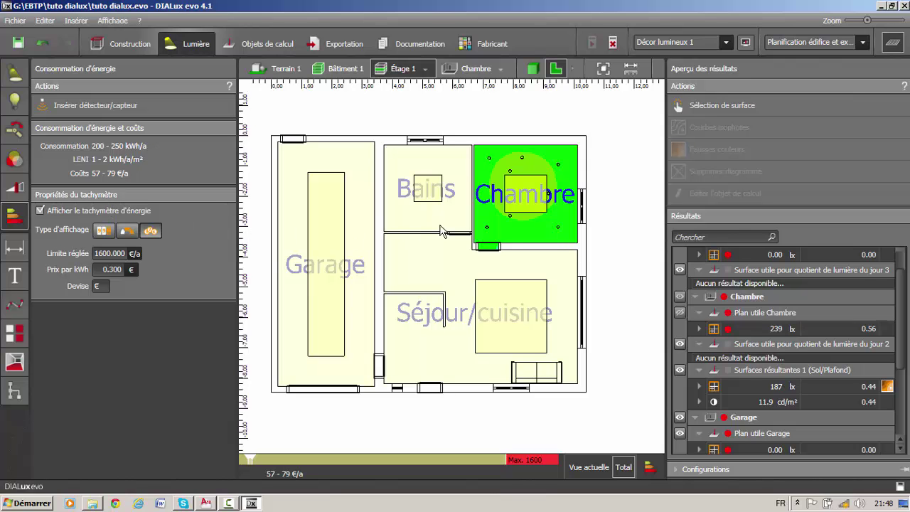
pyautogui.scroll(2, 487, 233)
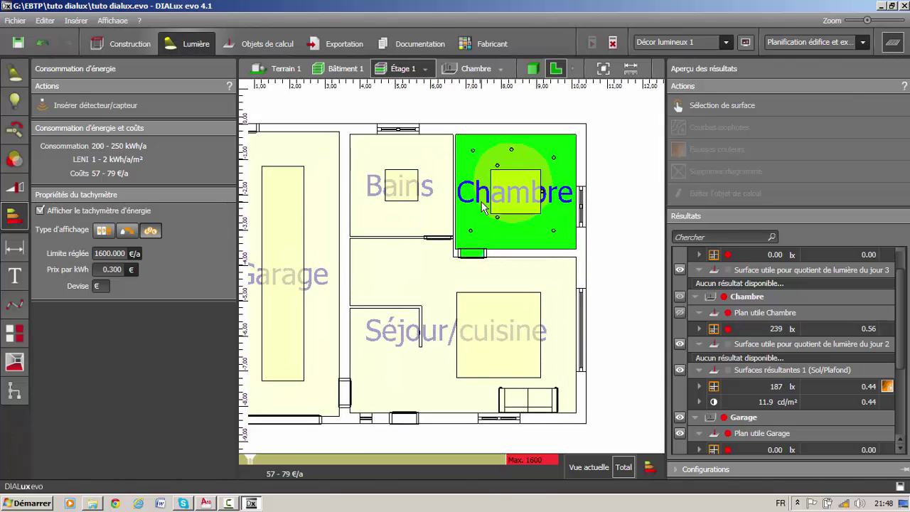
pyautogui.scroll(3, 482, 206)
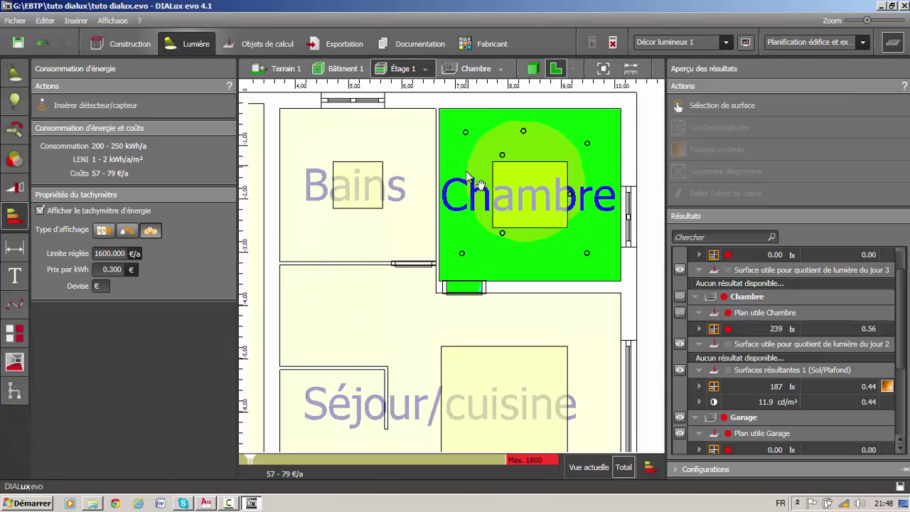
pyautogui.scroll(3, 465, 171)
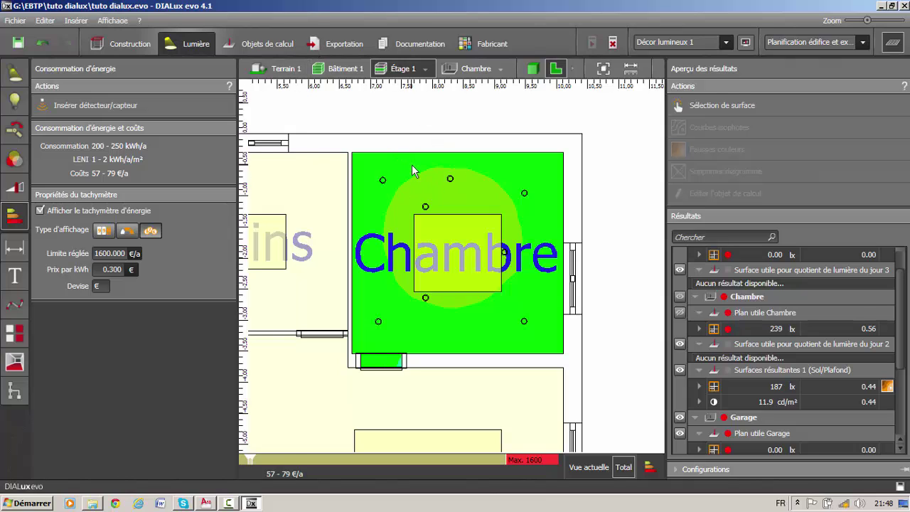
pyautogui.scroll(-1, 414, 166)
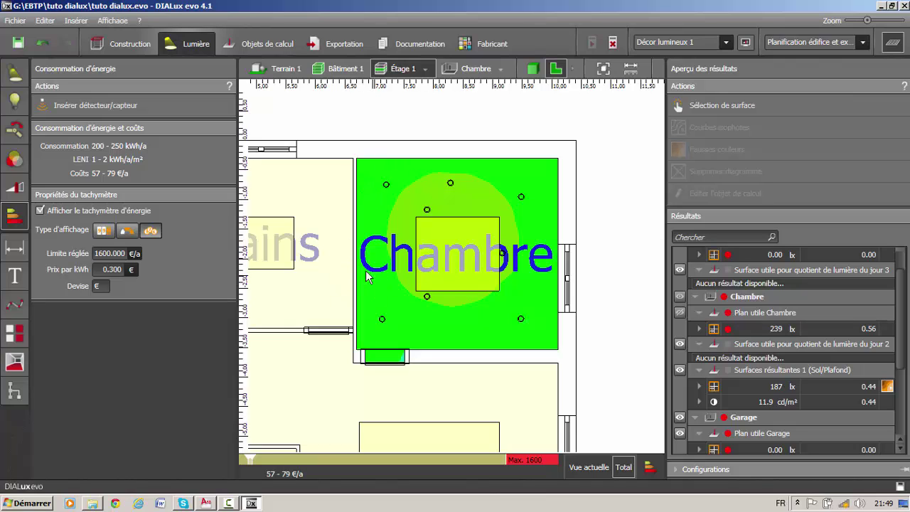
pyautogui.scroll(-2, 517, 253)
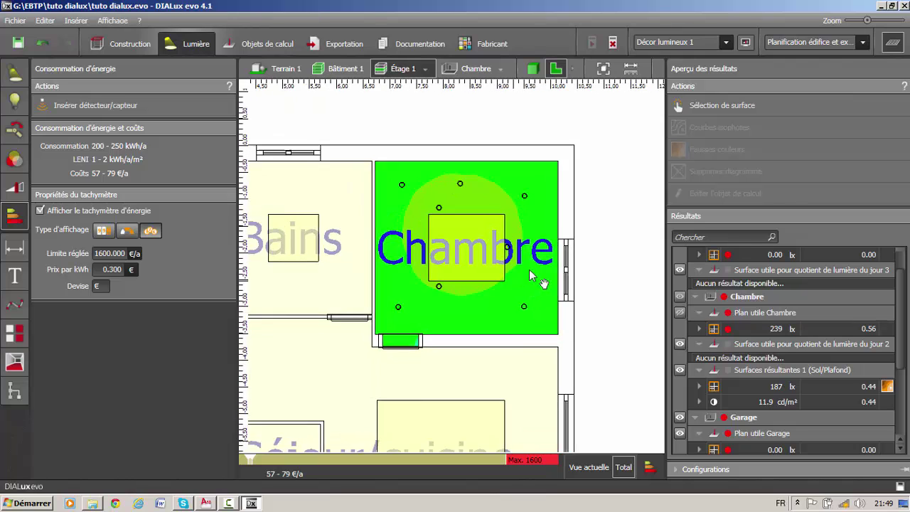
pyautogui.moveTo(530, 271); pyautogui.dragTo(536, 260, button='middle')
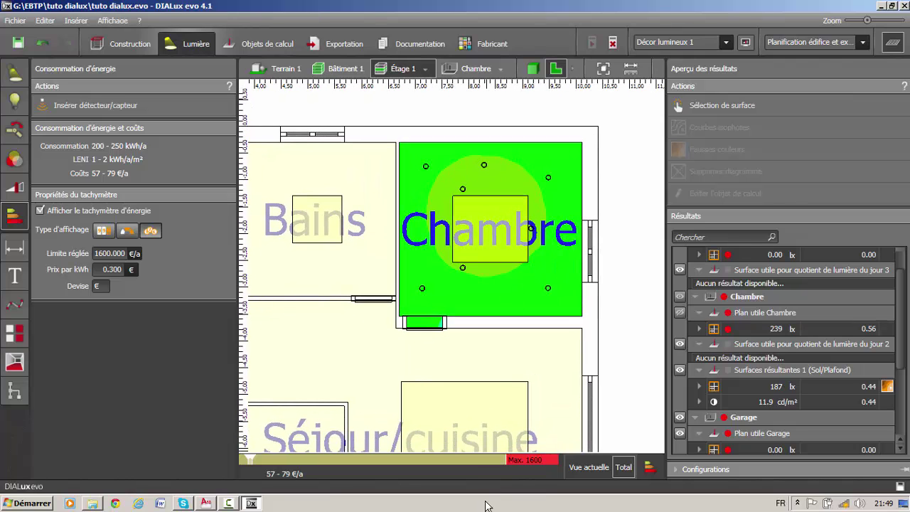